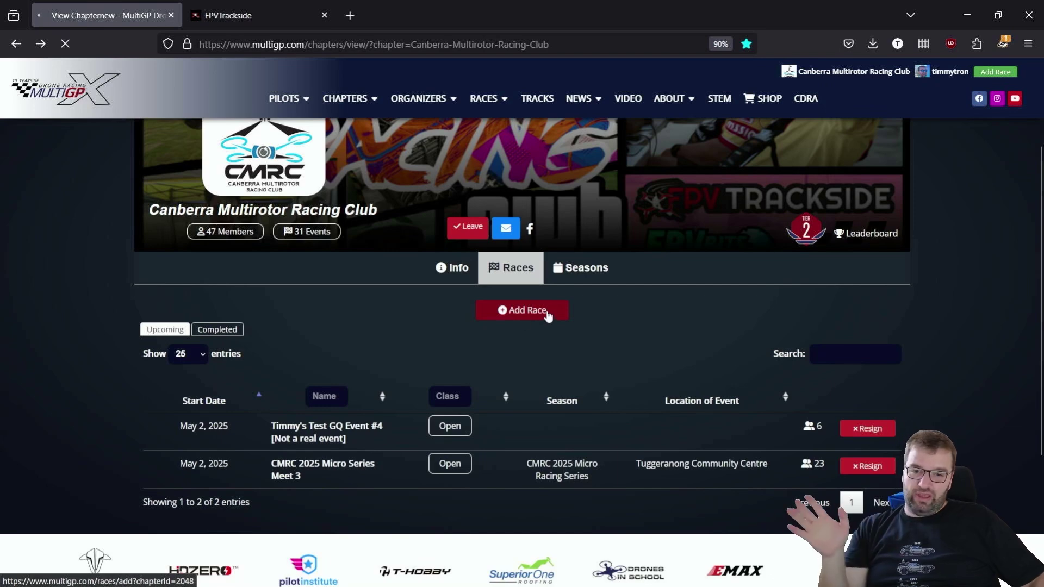
- Start adding a new race from the Canberra Multirotor Racing Club's Races tab
{"action": "left_click", "coordinate": [546, 312]}
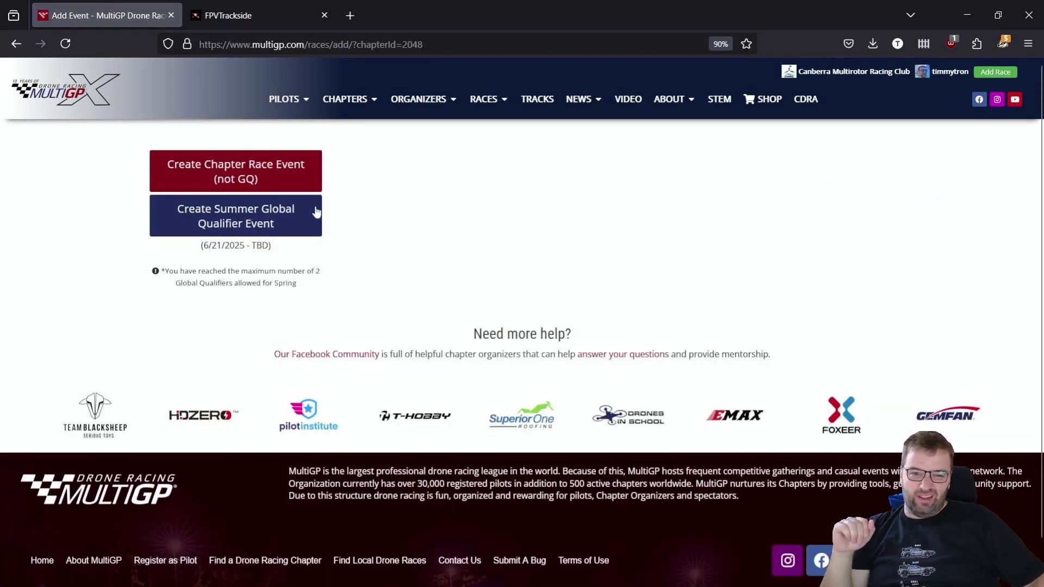
- Go back to the chapter race list, open test GQ Event #4's page, and show its Manage options
{"action": "key", "text": "alt+Left"}
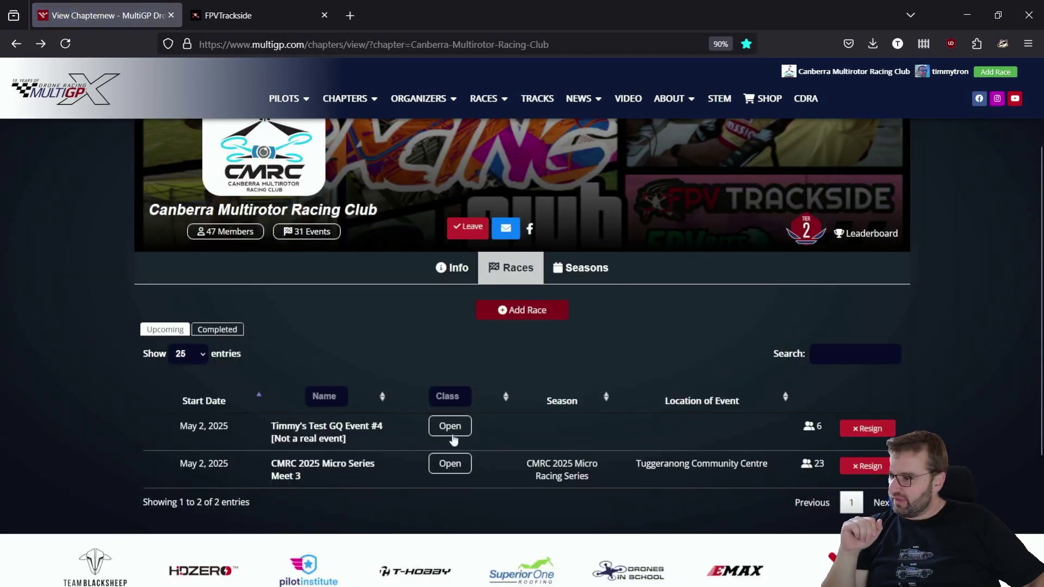
{"action": "left_click", "coordinate": [283, 426]}
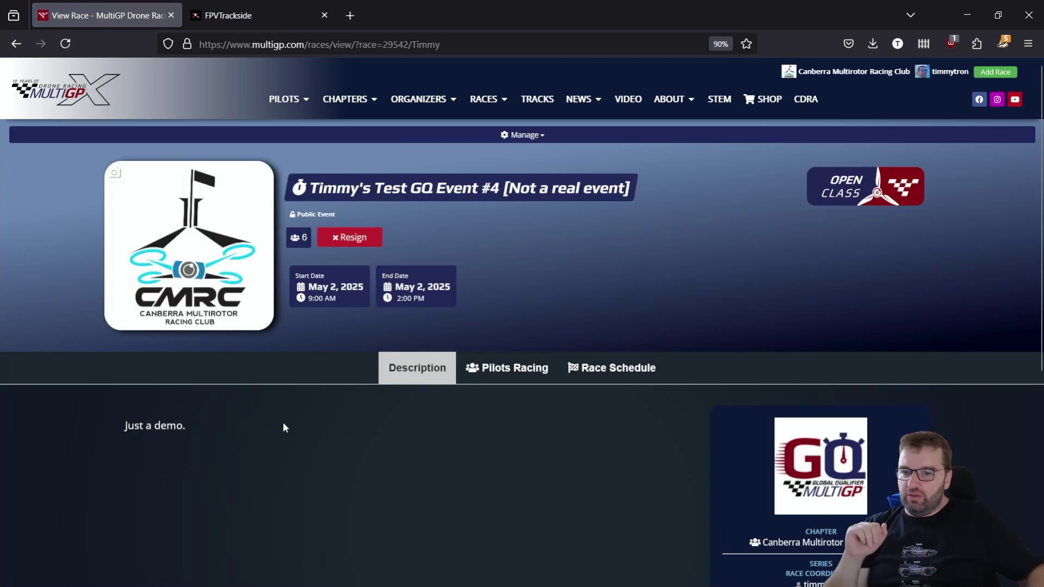
{"action": "scroll", "coordinate": [498, 315], "scroll_direction": "down", "scroll_amount": 2}
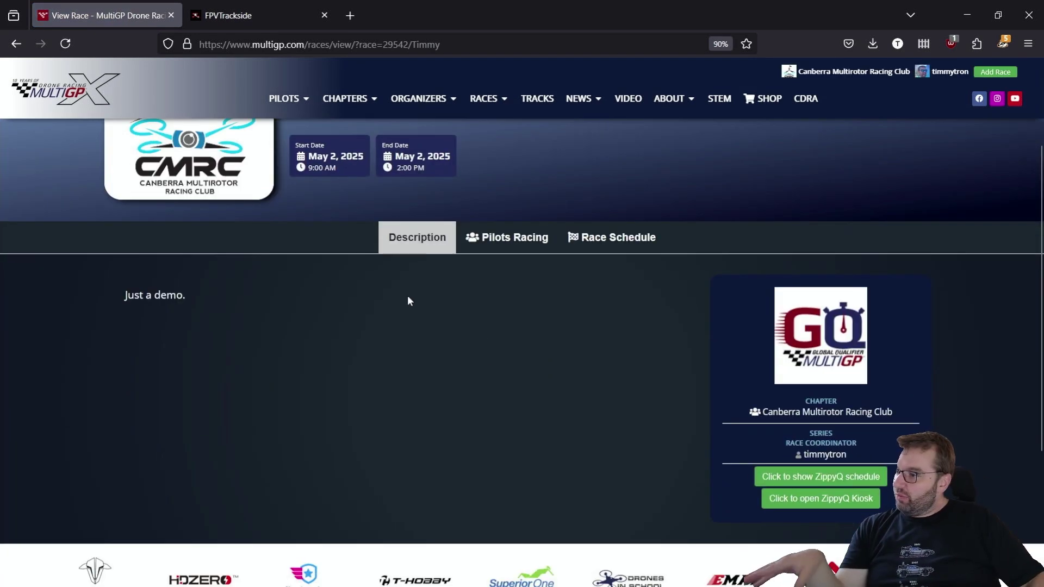
{"action": "scroll", "coordinate": [408, 298], "scroll_direction": "up", "scroll_amount": 2}
{"action": "left_click", "coordinate": [530, 136]}
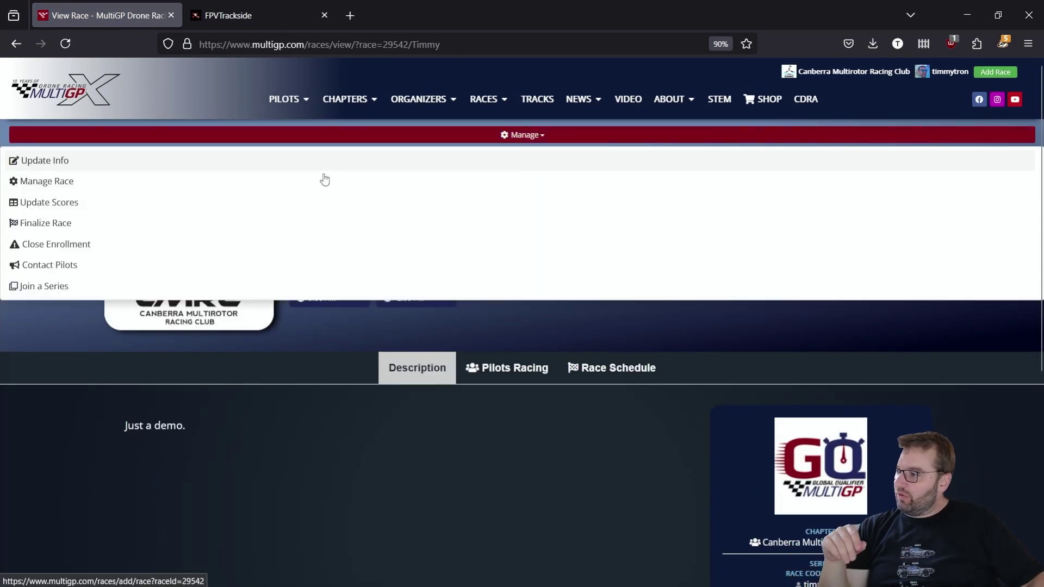
- In Manage Race, add Heat 1 and assign pilots to slots A, C and E
{"action": "left_click", "coordinate": [55, 182]}
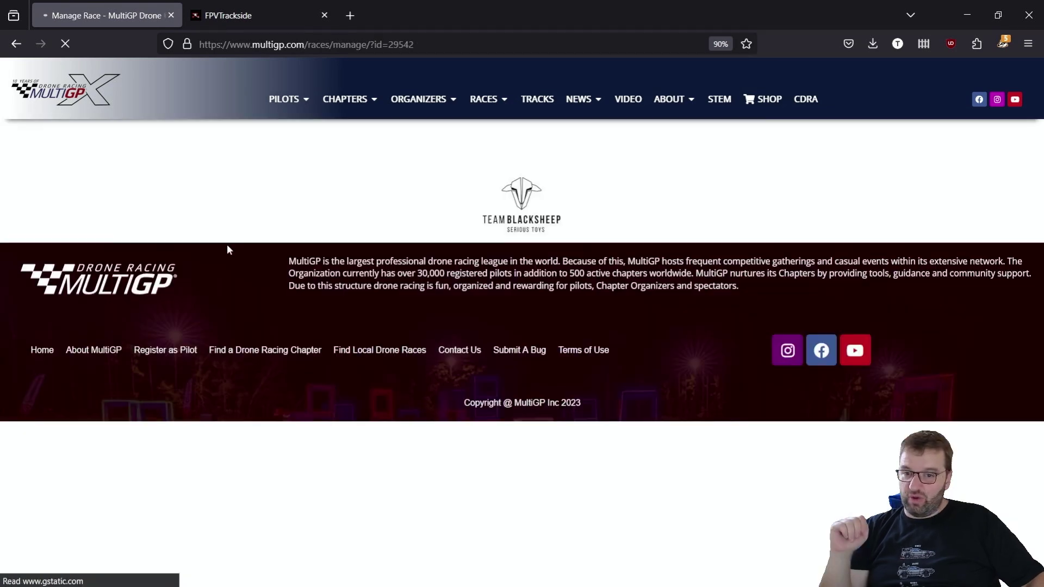
{"action": "scroll", "coordinate": [538, 403], "scroll_direction": "down", "scroll_amount": 1}
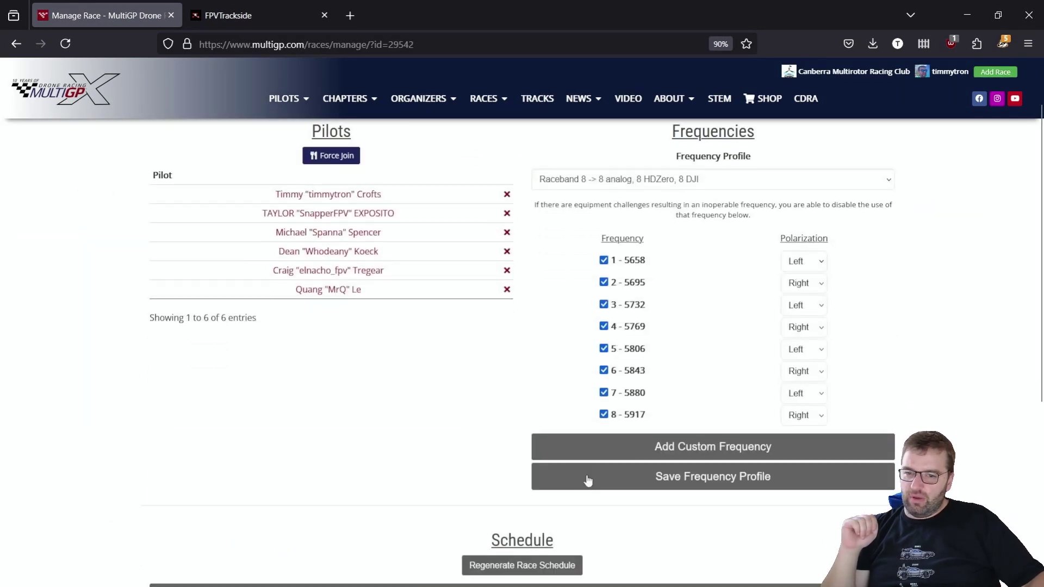
{"action": "scroll", "coordinate": [467, 445], "scroll_direction": "down", "scroll_amount": 2}
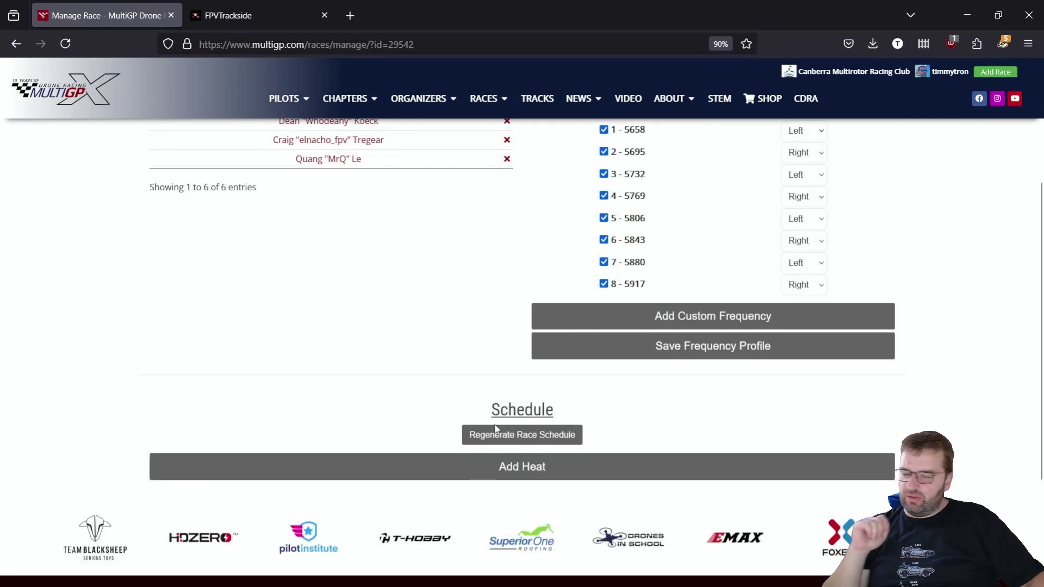
{"action": "left_click", "coordinate": [499, 469]}
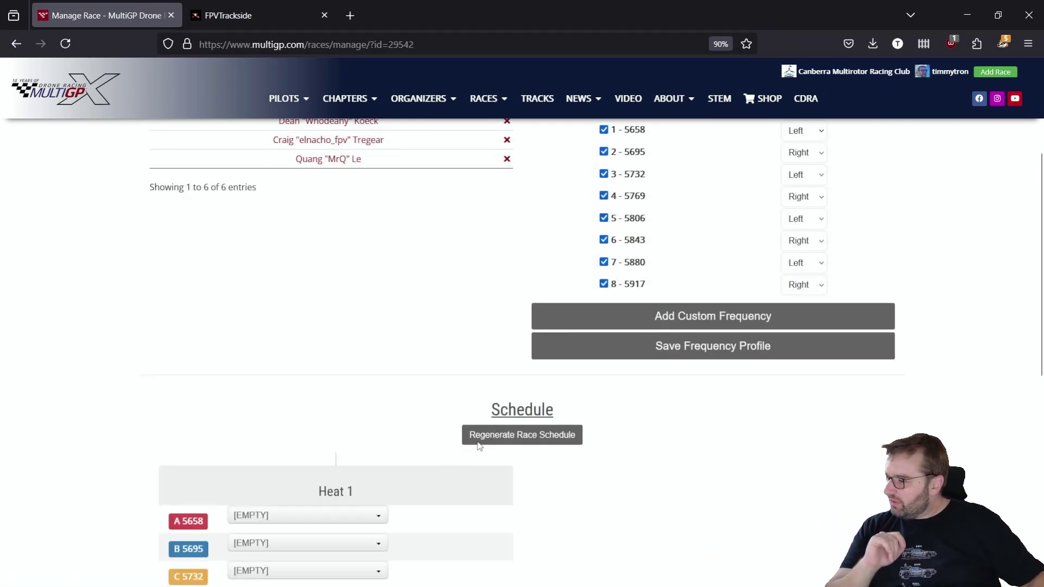
{"action": "scroll", "coordinate": [445, 472], "scroll_direction": "down", "scroll_amount": 3}
{"action": "left_click", "coordinate": [273, 322]}
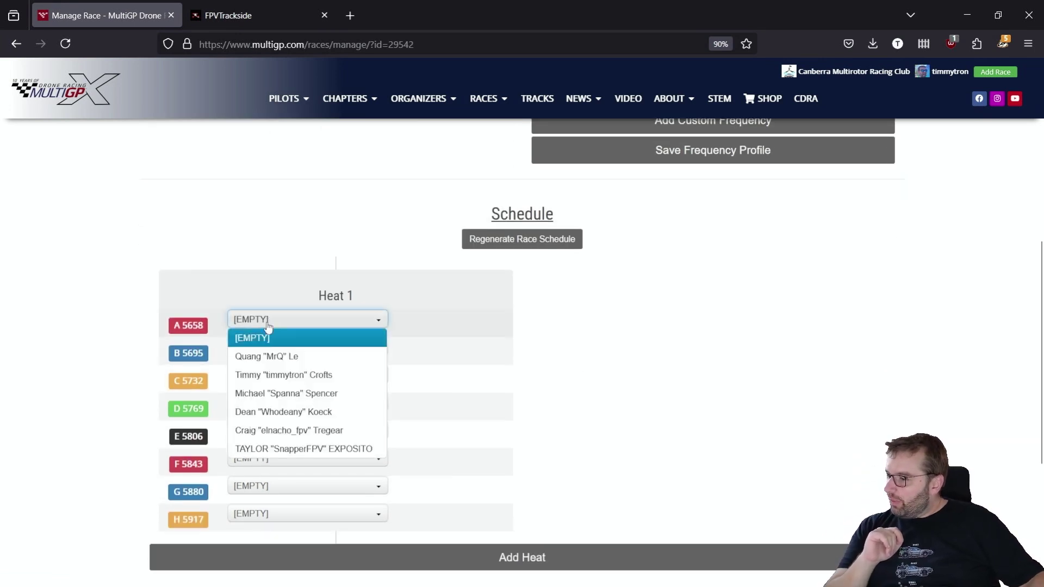
{"action": "left_click", "coordinate": [270, 354]}
{"action": "left_click", "coordinate": [315, 369]}
{"action": "left_click", "coordinate": [337, 423]}
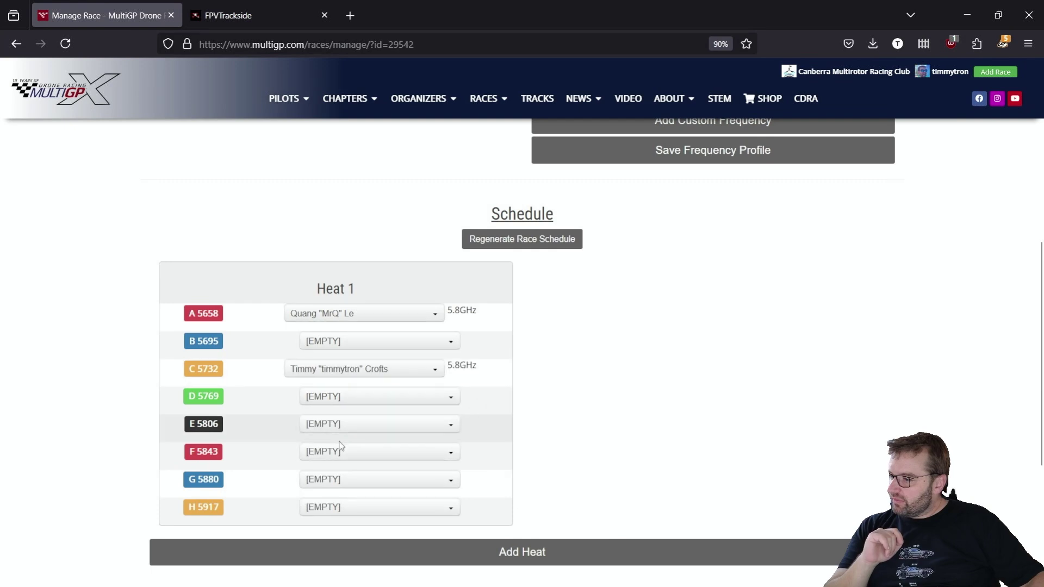
{"action": "left_click", "coordinate": [336, 426]}
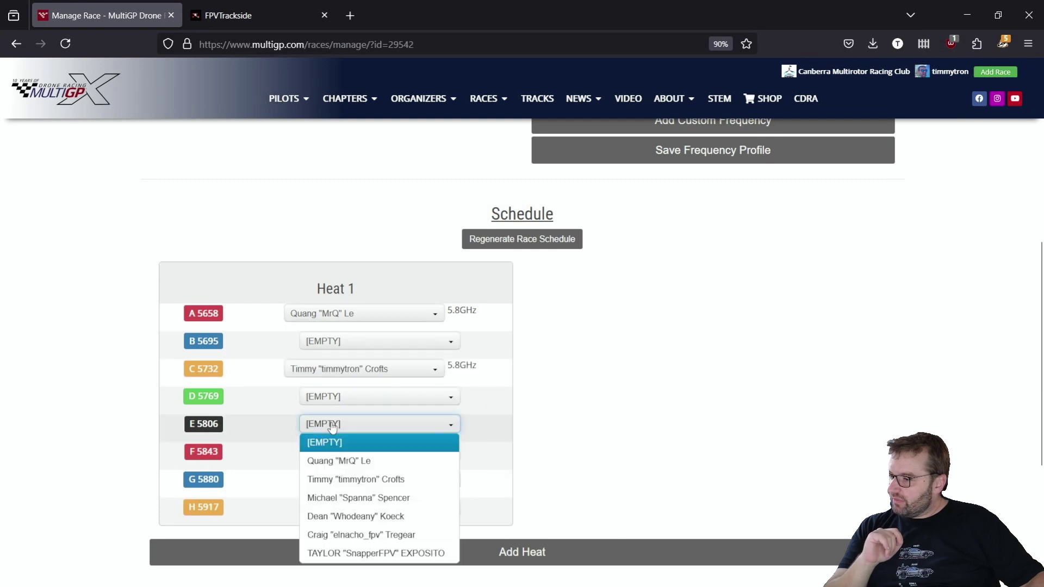
{"action": "left_click", "coordinate": [354, 498]}
- Add Heat 2 and assign pilots to slots B, D and F
{"action": "left_click", "coordinate": [508, 552]}
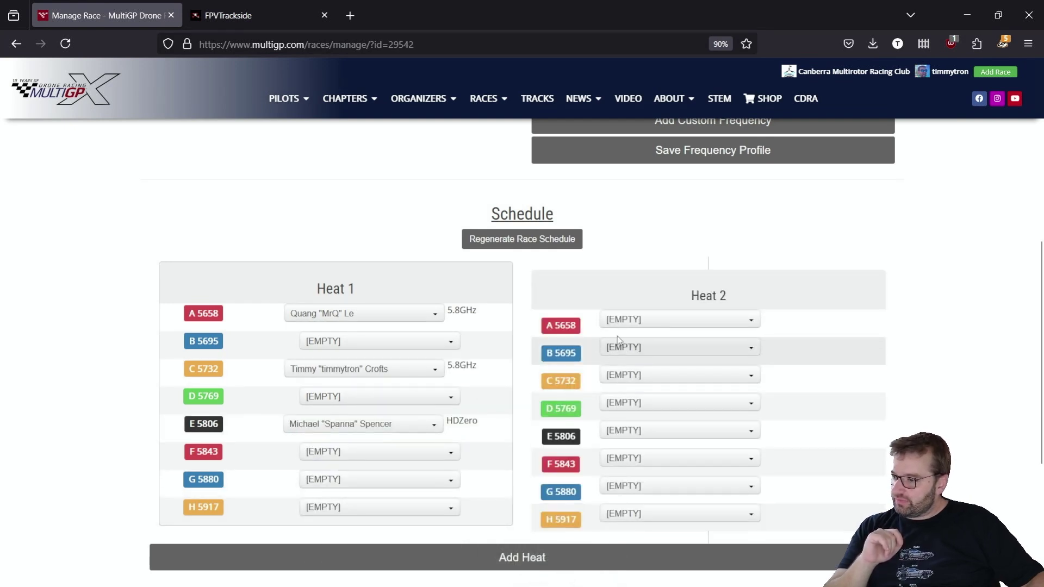
{"action": "left_click", "coordinate": [629, 319]}
{"action": "left_click", "coordinate": [632, 319]}
{"action": "left_click", "coordinate": [634, 347]}
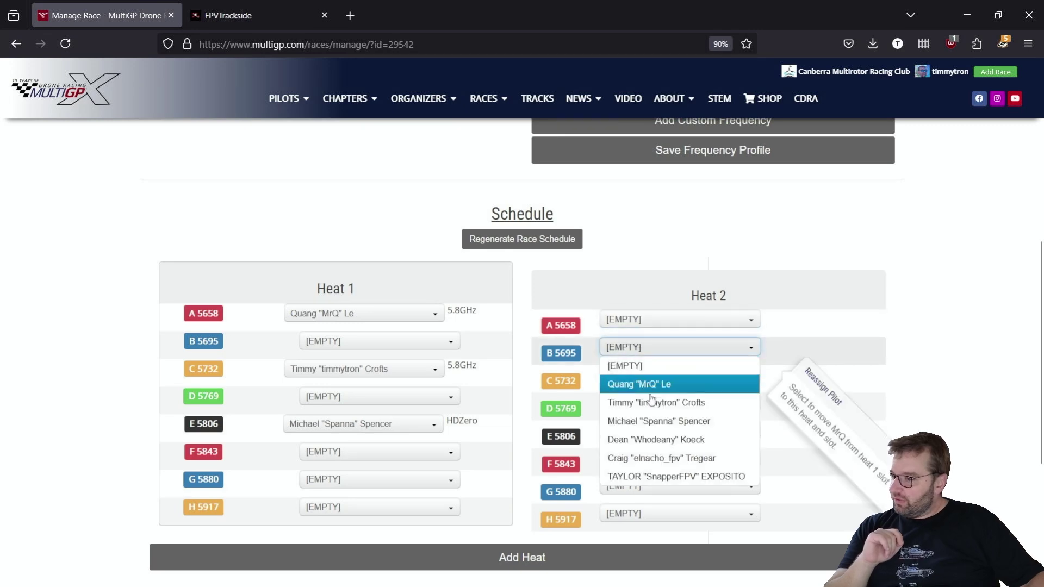
{"action": "left_click", "coordinate": [655, 439]}
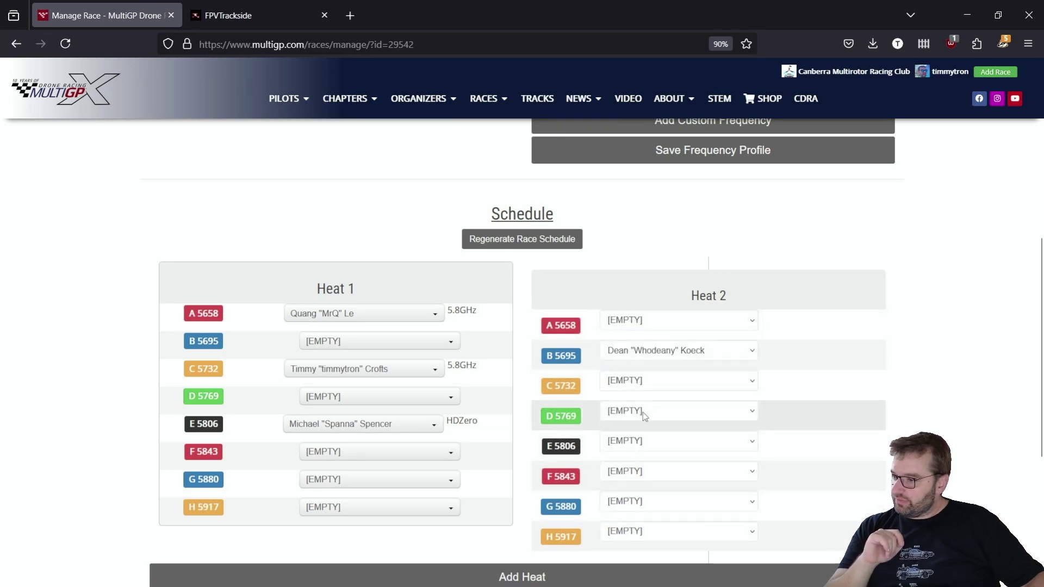
{"action": "left_click", "coordinate": [642, 412]}
{"action": "left_click", "coordinate": [646, 505]}
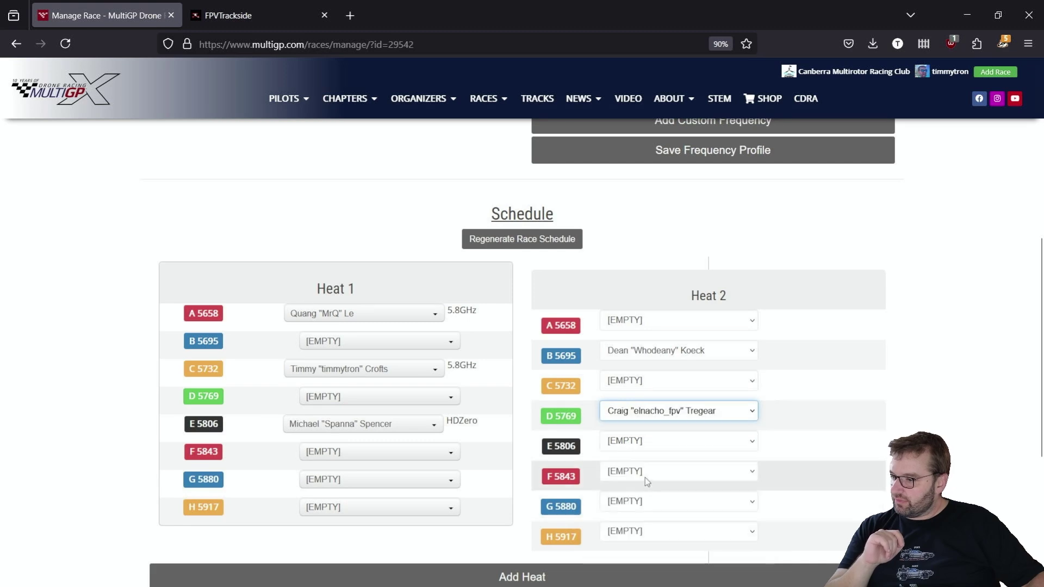
{"action": "left_click", "coordinate": [645, 477]}
{"action": "left_click", "coordinate": [684, 449]}
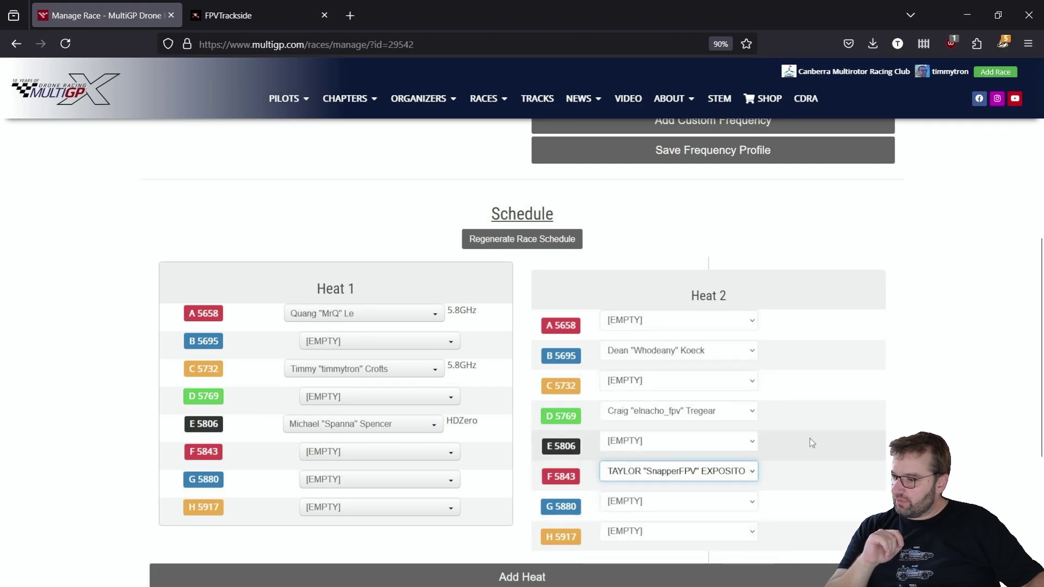
{"action": "scroll", "coordinate": [811, 442], "scroll_direction": "down", "scroll_amount": 3}
{"action": "scroll", "coordinate": [789, 439], "scroll_direction": "up", "scroll_amount": 5}
{"action": "scroll", "coordinate": [651, 379], "scroll_direction": "down", "scroll_amount": 5}
{"action": "scroll", "coordinate": [524, 384], "scroll_direction": "up", "scroll_amount": 12}
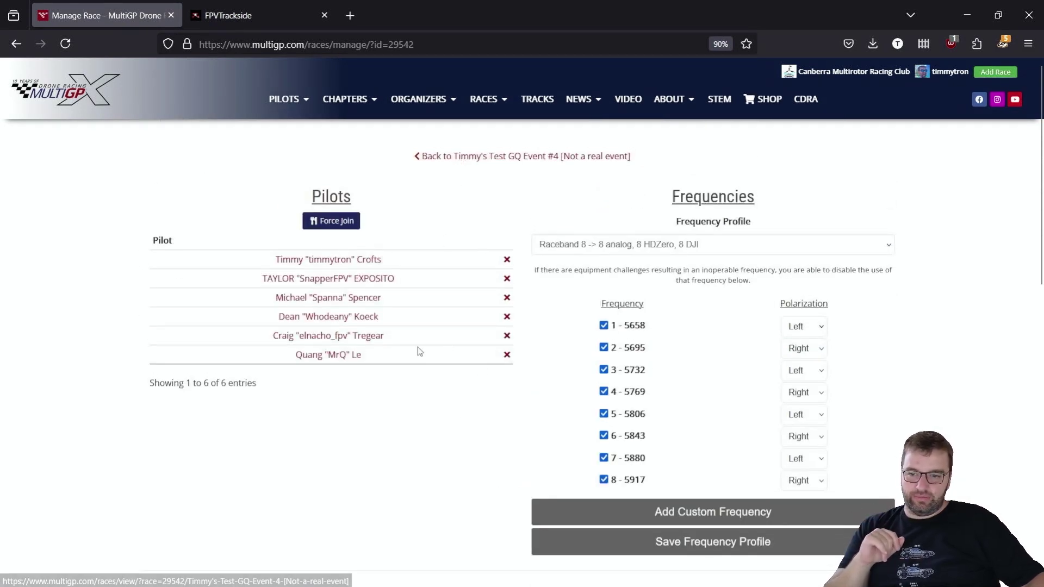
{"action": "scroll", "coordinate": [380, 364], "scroll_direction": "down", "scroll_amount": 2}
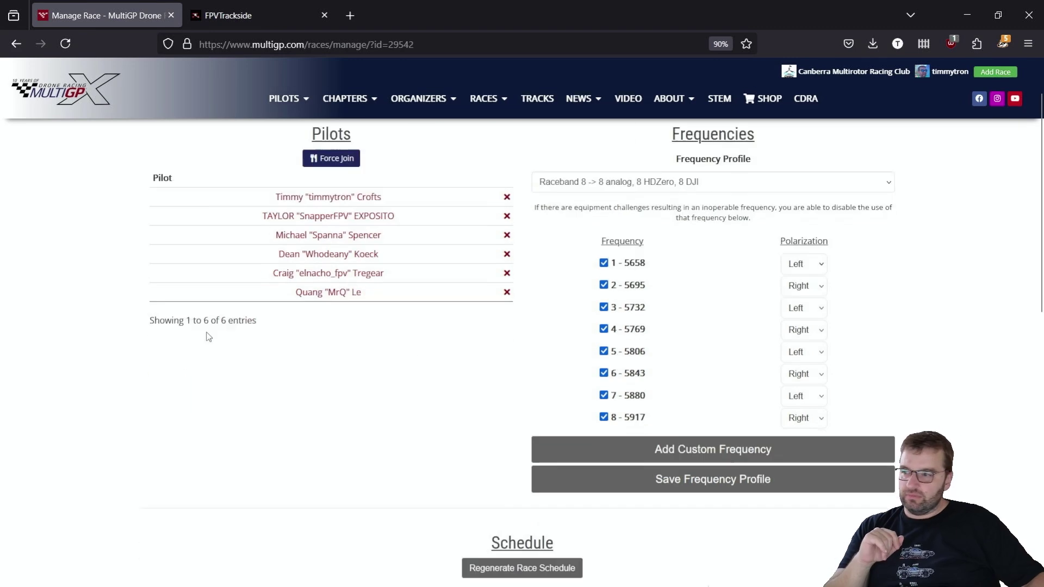
{"action": "scroll", "coordinate": [468, 163], "scroll_direction": "up", "scroll_amount": 2}
- Load the event's Race Schedule showing Round 1's two heats, then switch to the FPVTrackside site
{"action": "left_click", "coordinate": [470, 159]}
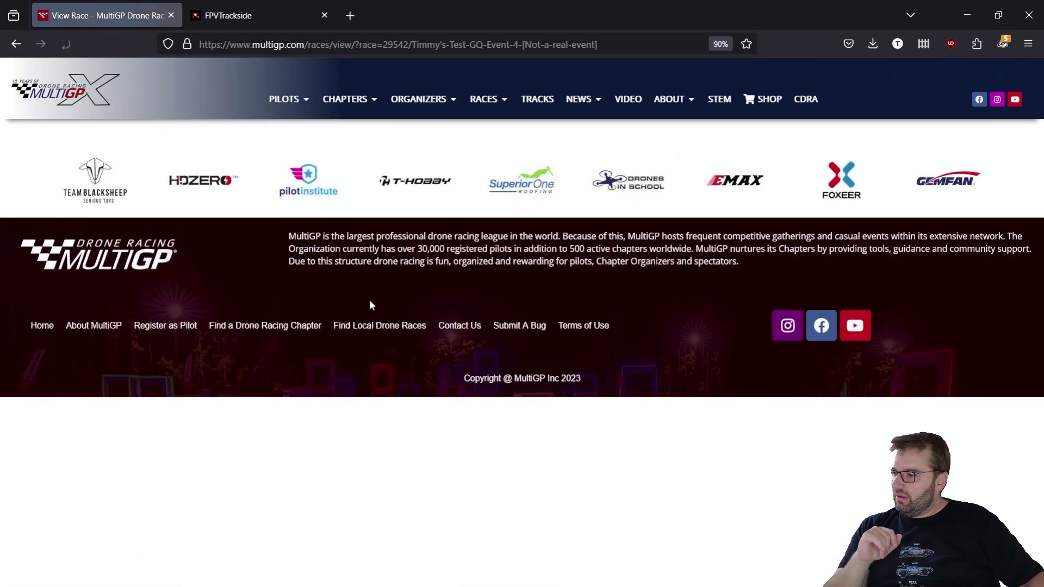
{"action": "scroll", "coordinate": [369, 298], "scroll_direction": "down", "scroll_amount": 4}
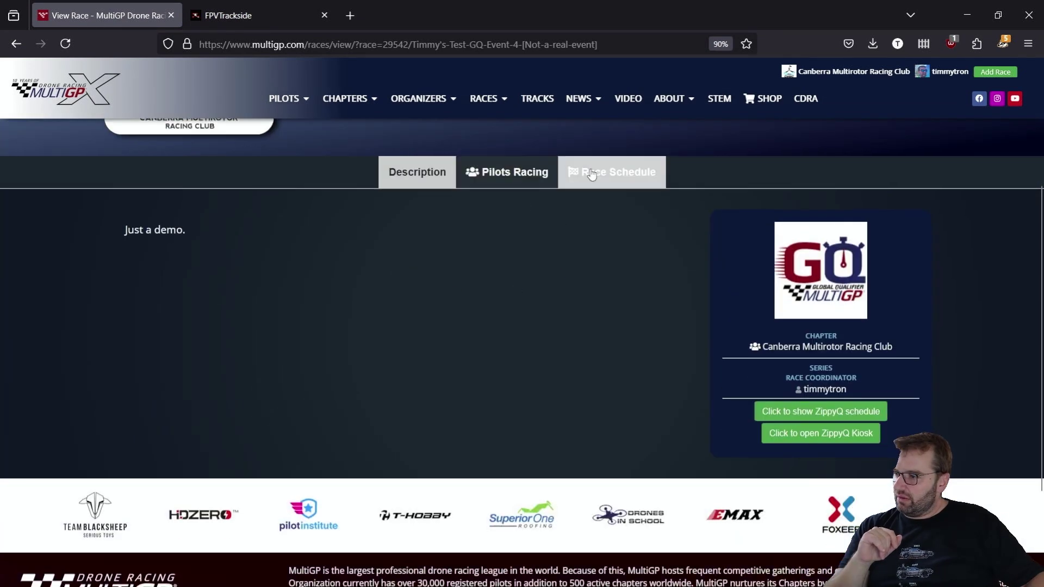
{"action": "left_click", "coordinate": [611, 170]}
{"action": "left_click", "coordinate": [550, 314]}
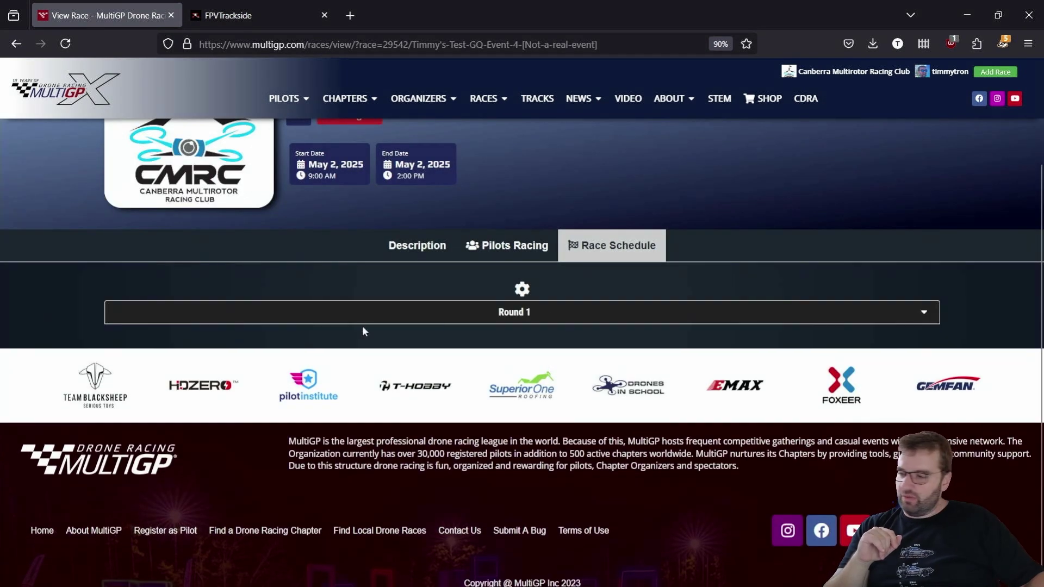
{"action": "scroll", "coordinate": [638, 340], "scroll_direction": "down", "scroll_amount": 2}
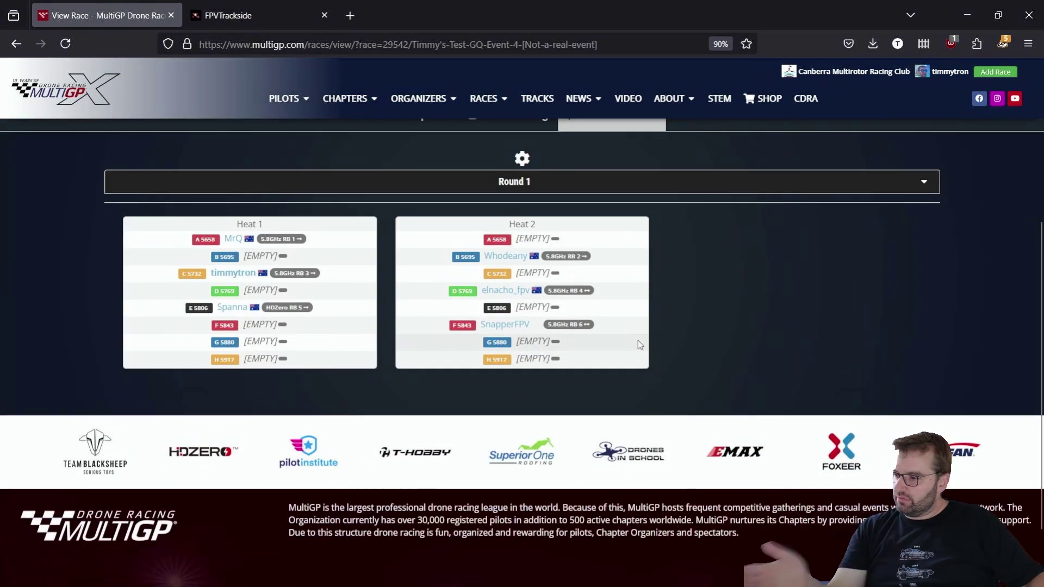
{"action": "scroll", "coordinate": [635, 341], "scroll_direction": "up", "scroll_amount": 1}
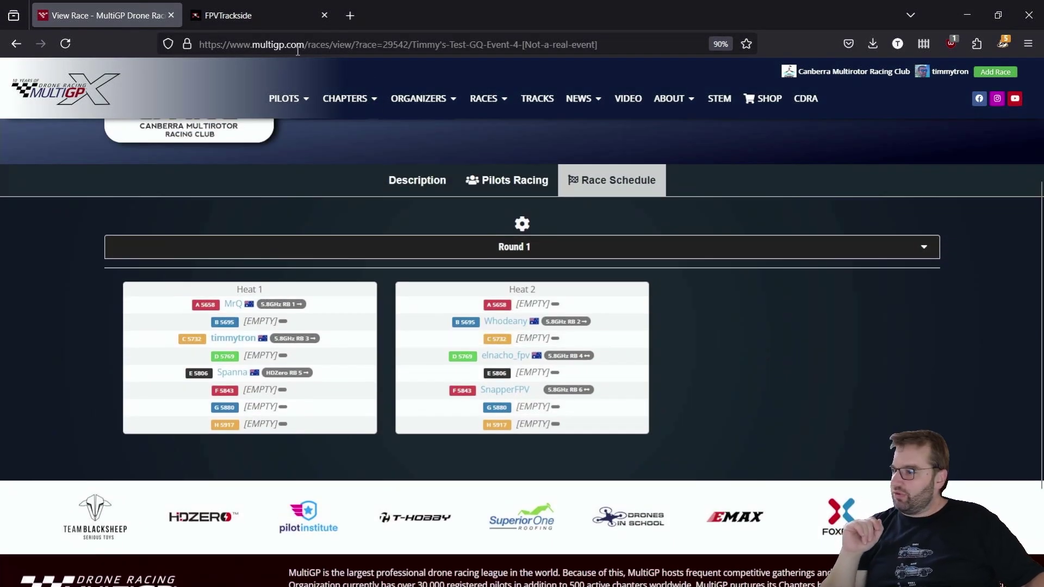
{"action": "left_click", "coordinate": [269, 15]}
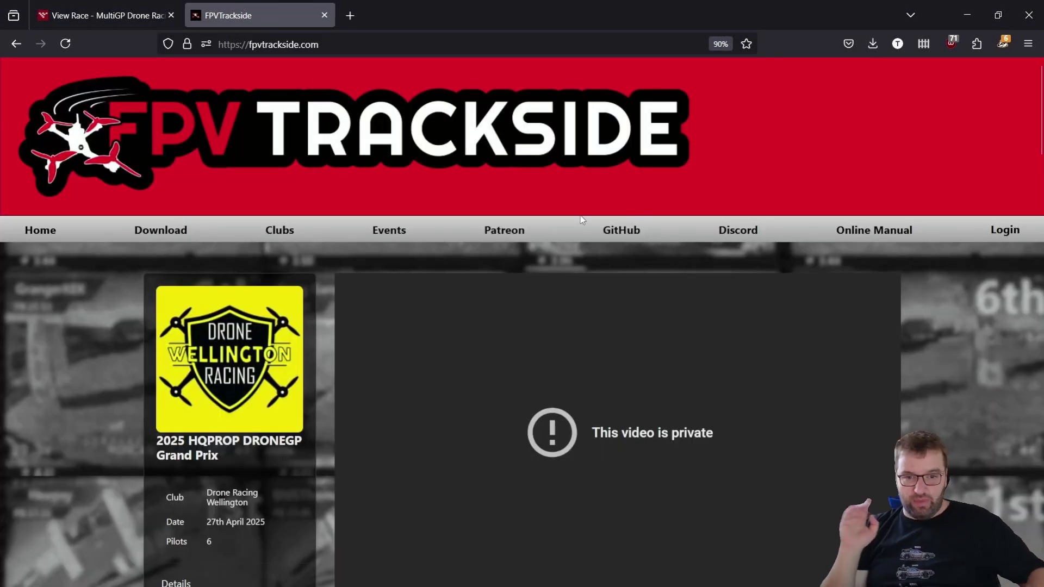
- Log in to fpvtrackside.com with the Patreon account and authorize it
{"action": "left_click", "coordinate": [1003, 231]}
{"action": "left_click", "coordinate": [924, 560]}
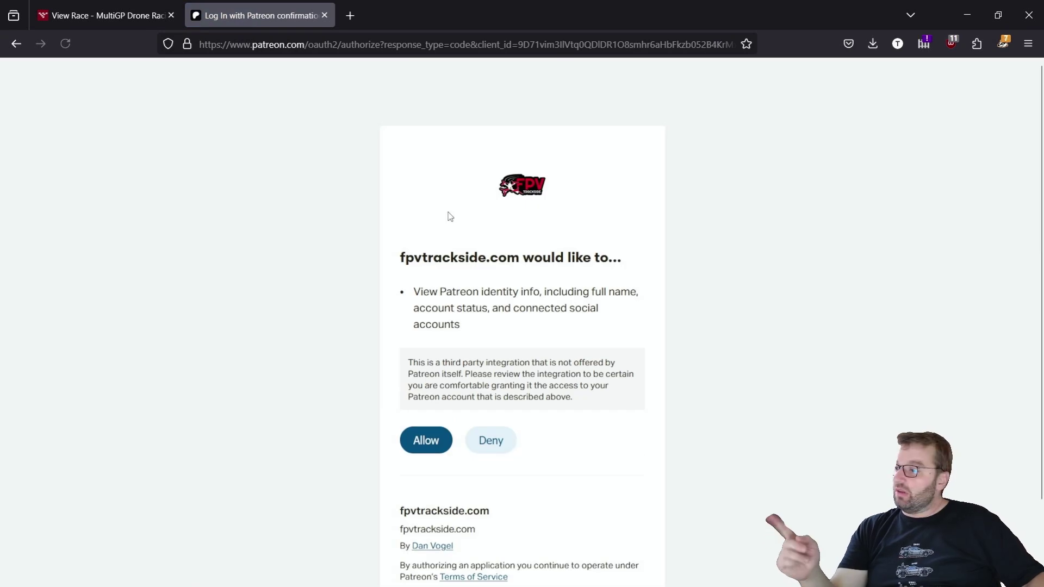
{"action": "left_click", "coordinate": [425, 440]}
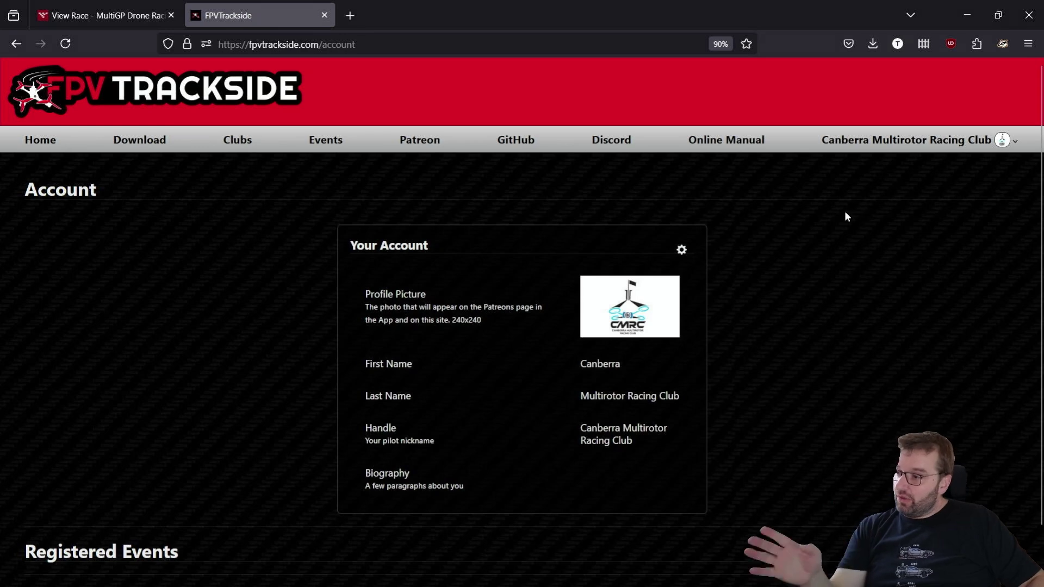
- Copy the account's application auth code via Link to application, then bring up the FPVTrackside app
{"action": "left_click", "coordinate": [977, 140]}
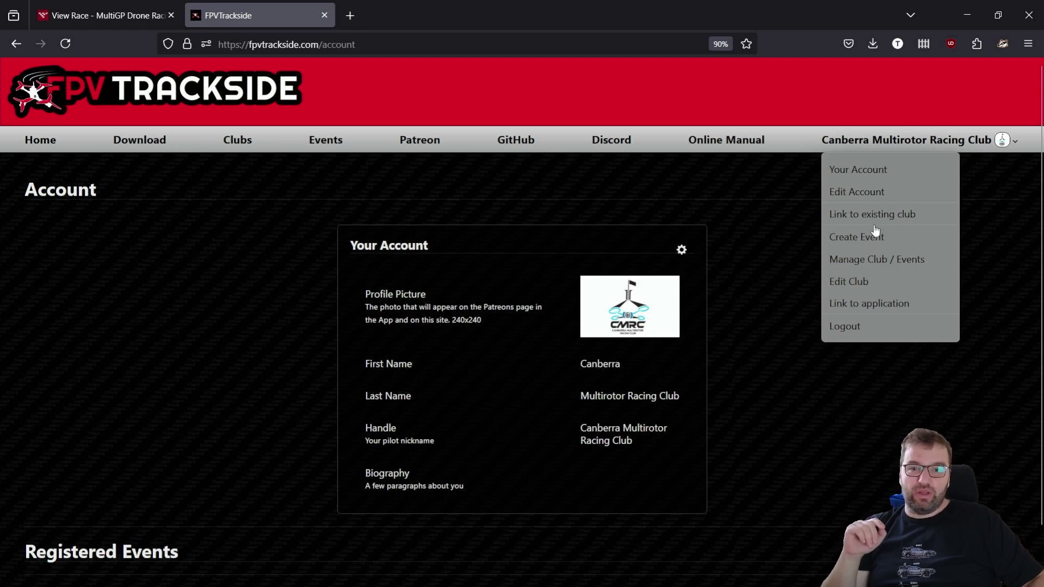
{"action": "left_click", "coordinate": [869, 305]}
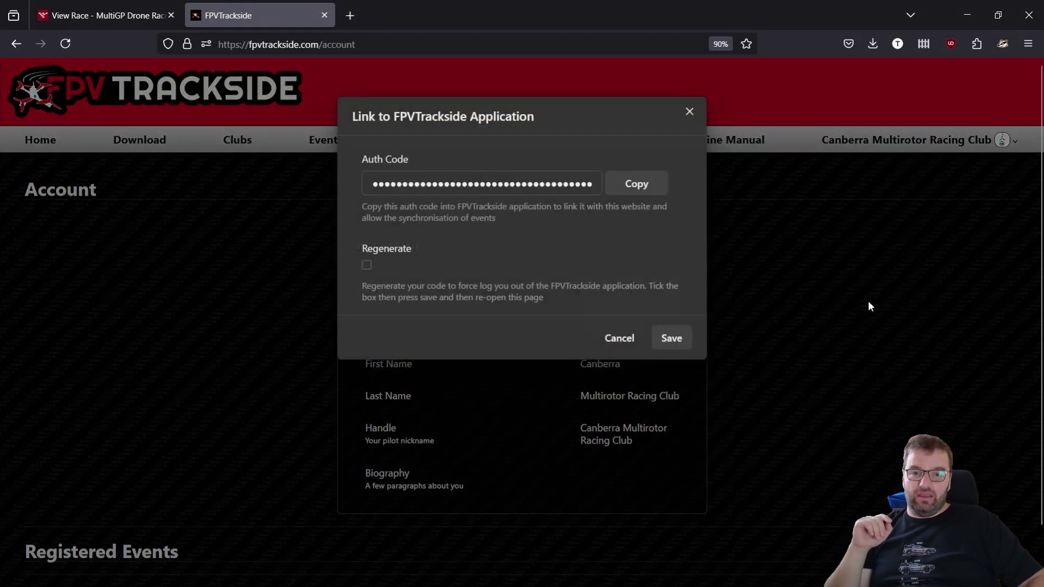
{"action": "left_click", "coordinate": [630, 186]}
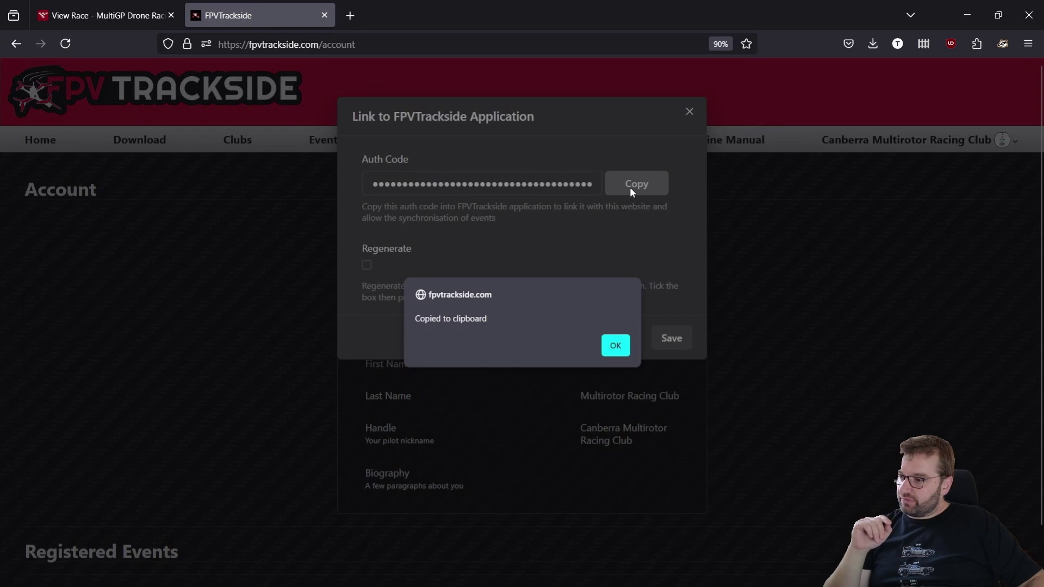
{"action": "left_click", "coordinate": [612, 345]}
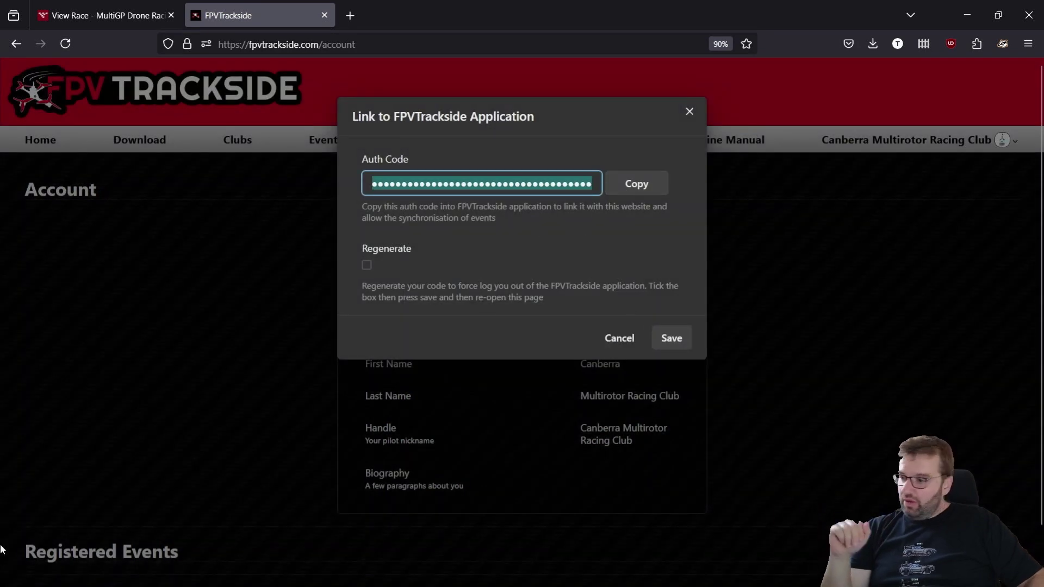
{"action": "left_click", "coordinate": [202, 571]}
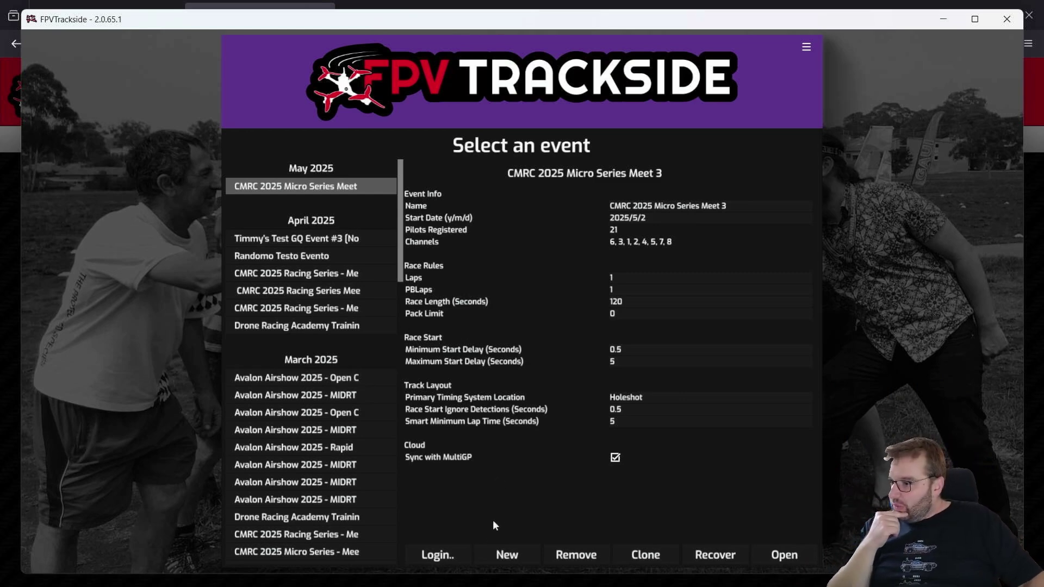
- Log the FPVTrackside desktop app in to FPVTrackside.com with the copied auth key
{"action": "left_click", "coordinate": [461, 552]}
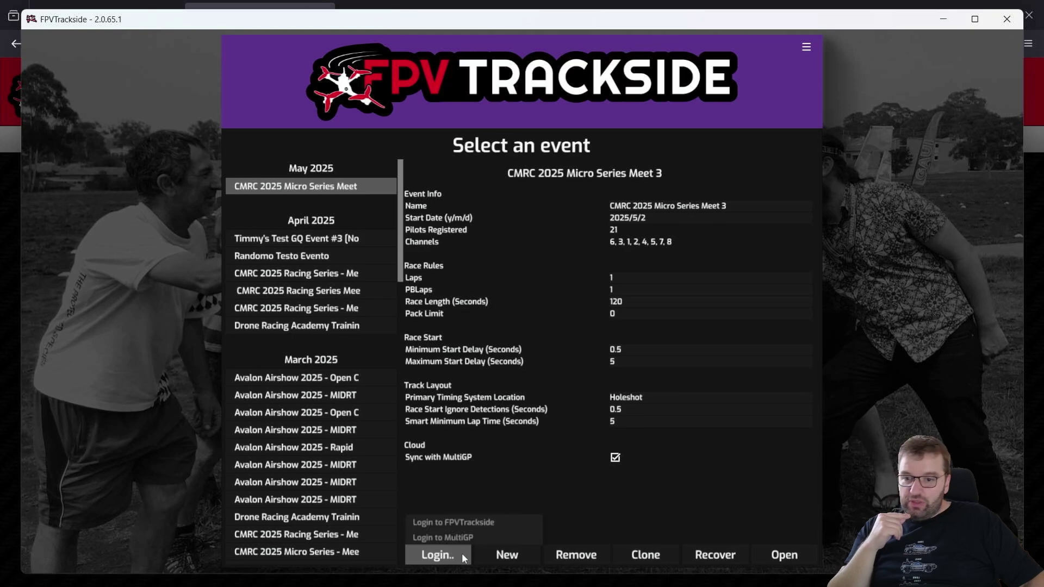
{"action": "left_click", "coordinate": [452, 523]}
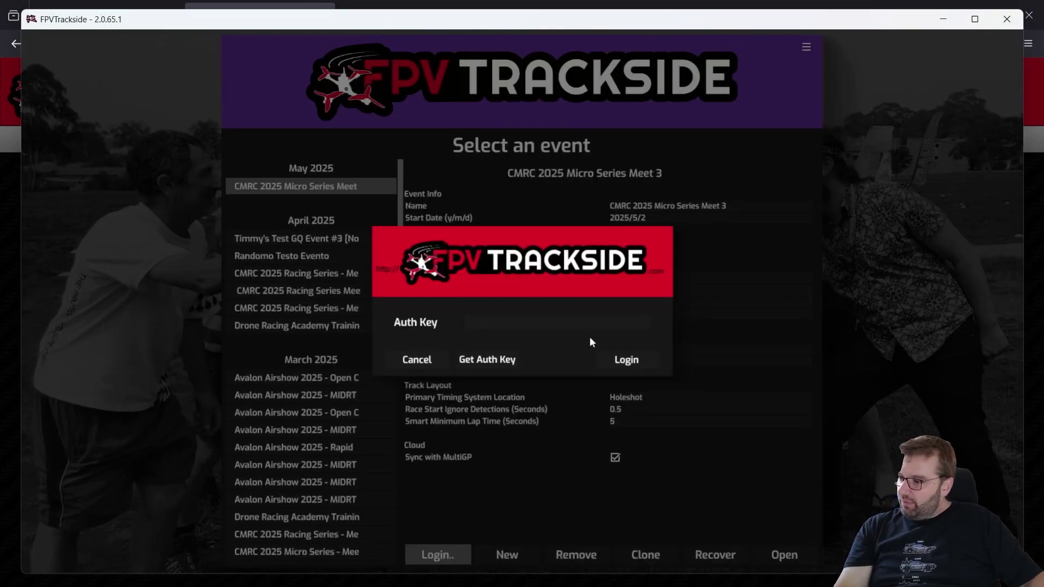
{"action": "left_click", "coordinate": [624, 360]}
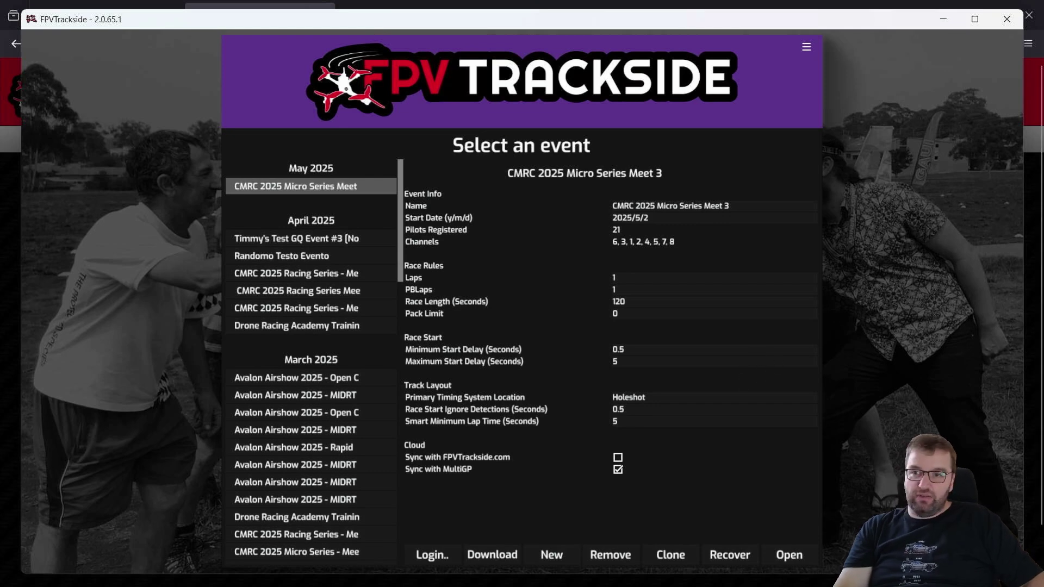
{"action": "left_click", "coordinate": [437, 554]}
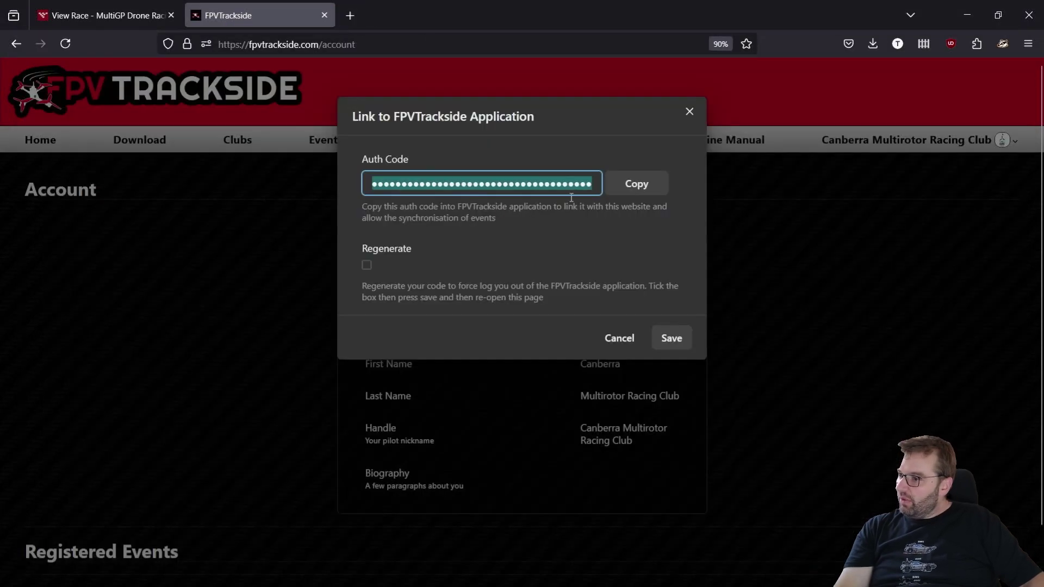
- Return to the MultiGP race page and show its management options
{"action": "left_click", "coordinate": [103, 16]}
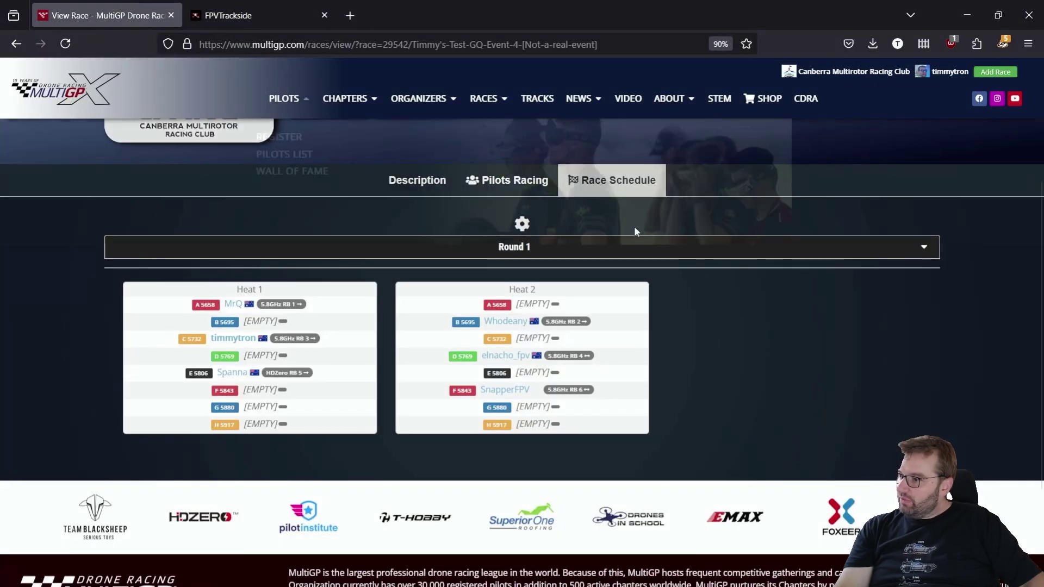
{"action": "scroll", "coordinate": [498, 175], "scroll_direction": "up", "scroll_amount": 4}
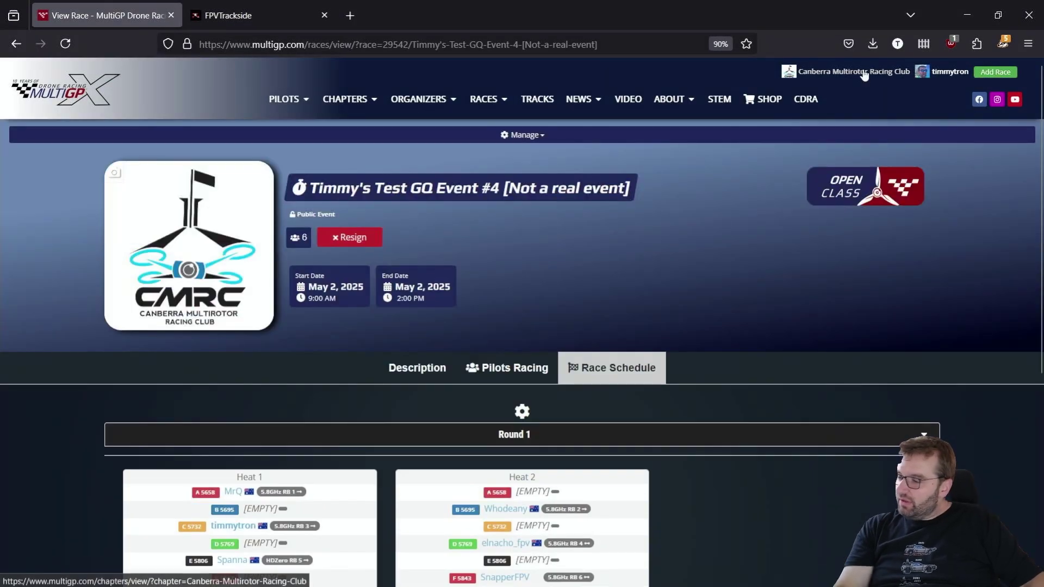
{"action": "left_click", "coordinate": [523, 136]}
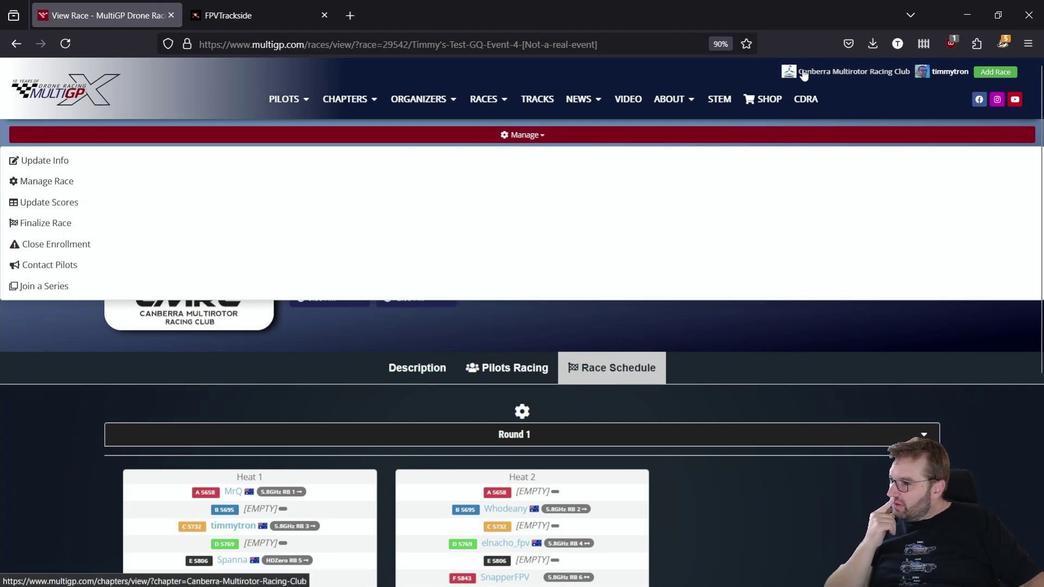
{"action": "left_click", "coordinate": [859, 356]}
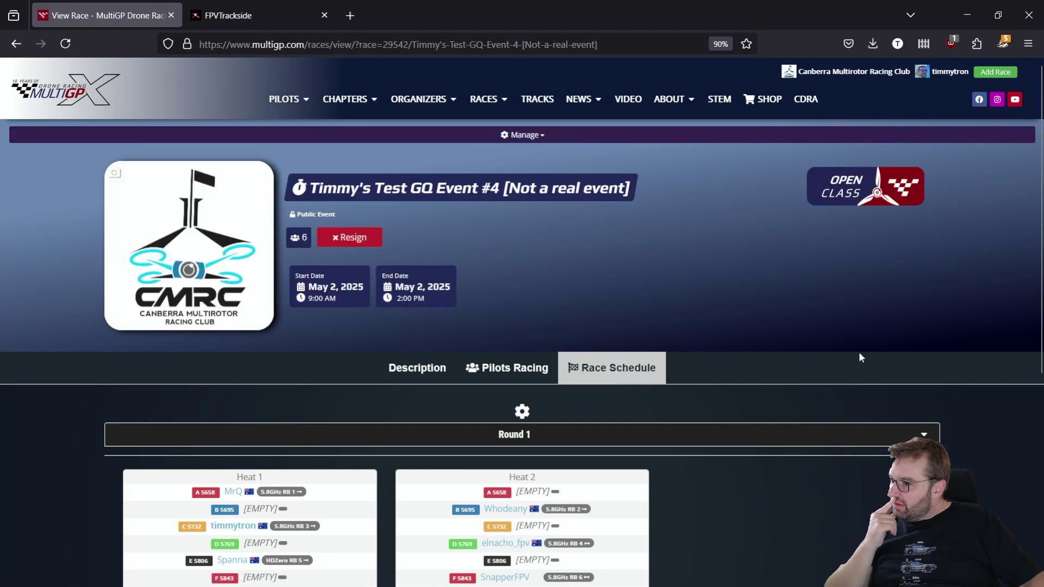
{"action": "left_click", "coordinate": [537, 134]}
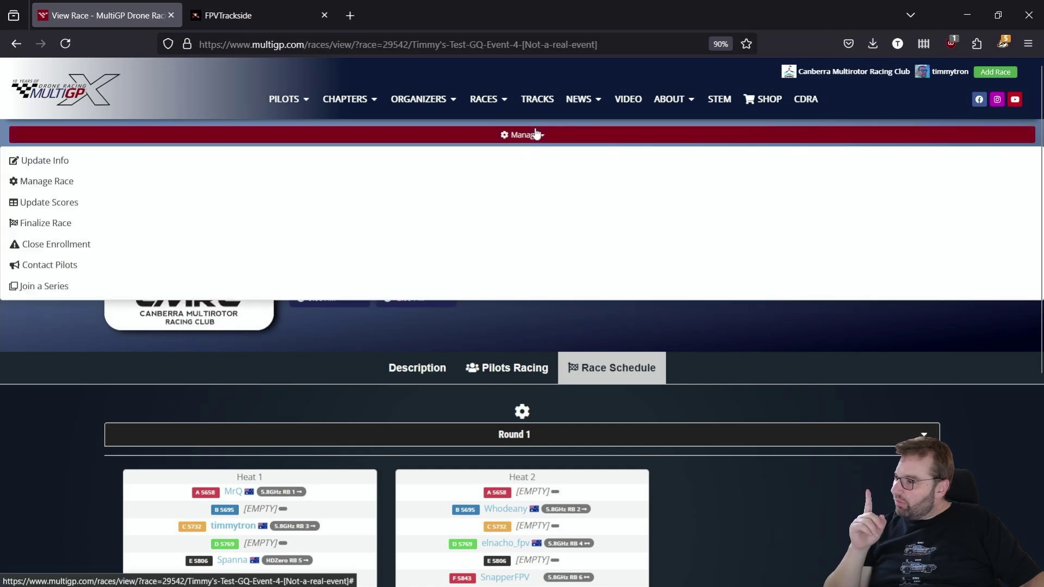
- Copy the Canberra chapter's API key from Manage > Timing System Key and return to FPVTrackside
{"action": "left_click", "coordinate": [59, 165]}
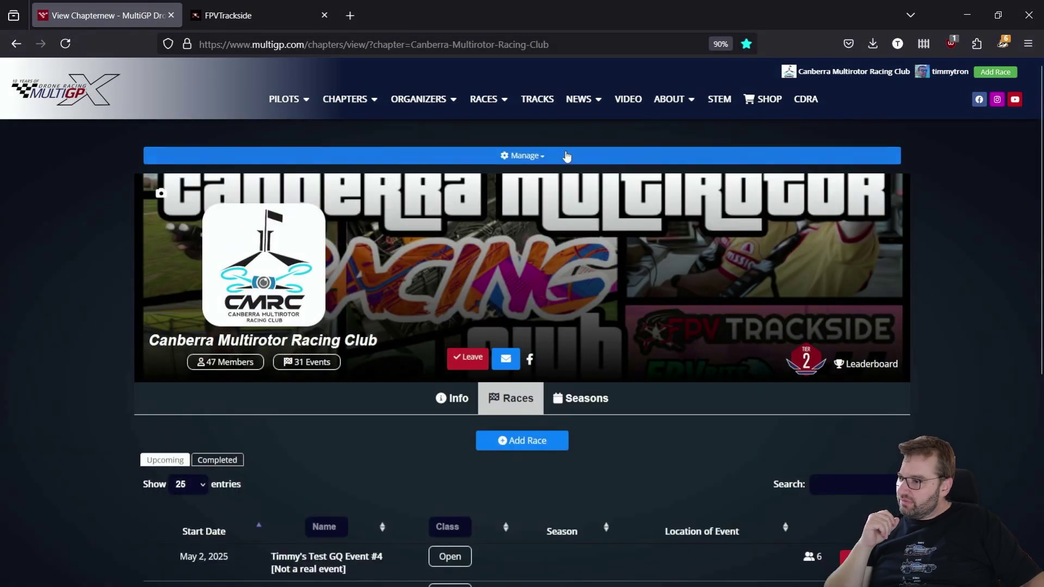
{"action": "left_click", "coordinate": [542, 159]}
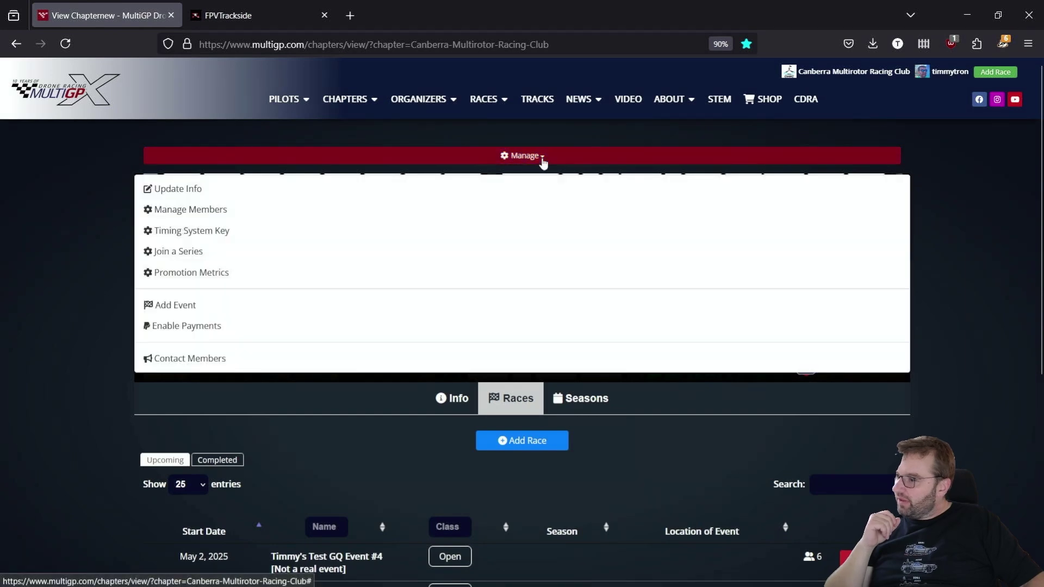
{"action": "left_click", "coordinate": [211, 231]}
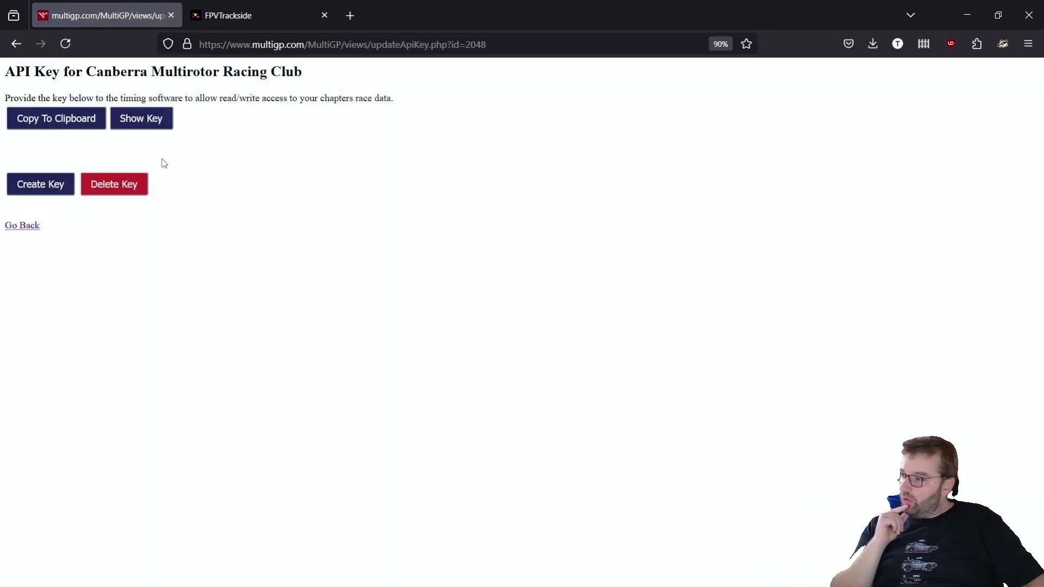
{"action": "left_click", "coordinate": [58, 123]}
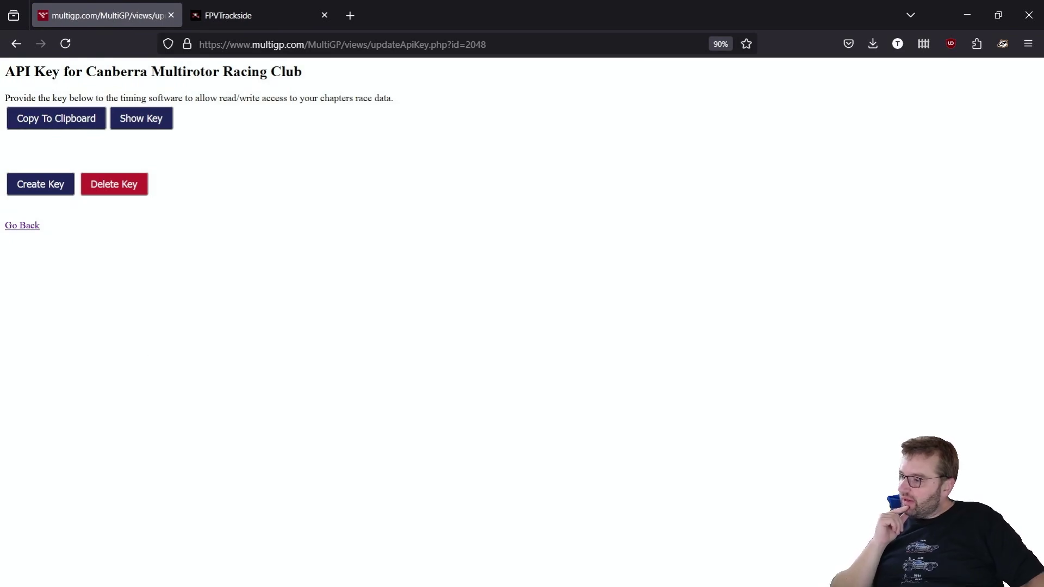
{"action": "left_click", "coordinate": [237, 568]}
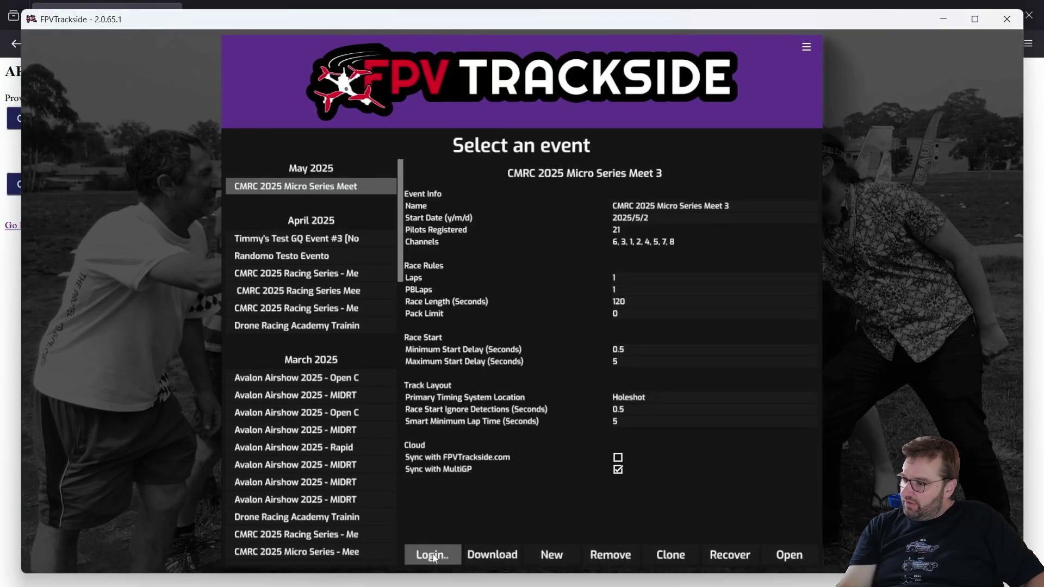
- Log in to MultiGP with the pasted chapter API key and select the synced test GQ Event #4
{"action": "left_click", "coordinate": [433, 556]}
{"action": "left_click", "coordinate": [449, 525]}
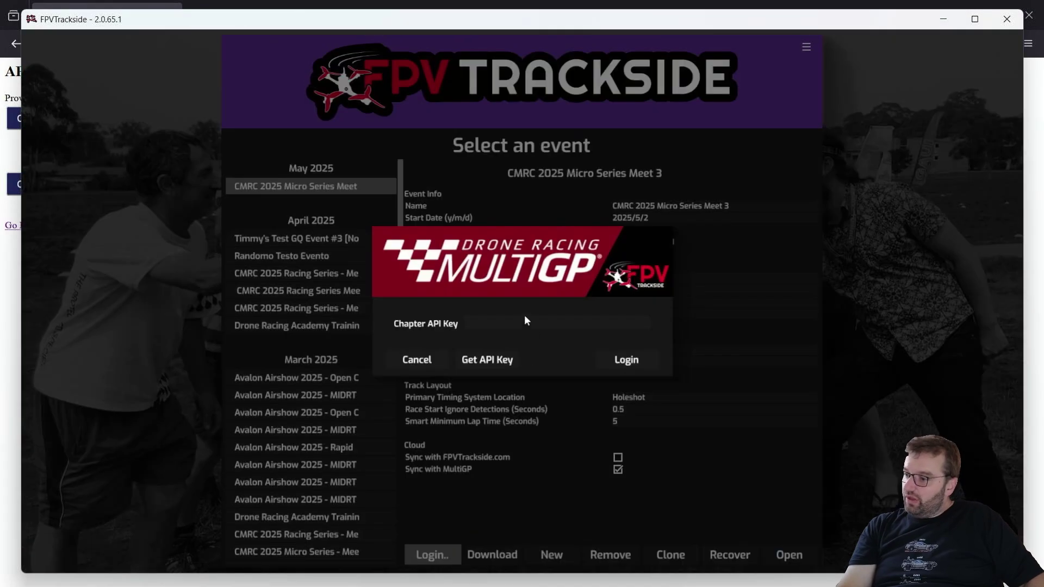
{"action": "key", "text": "ctrl+v"}
{"action": "left_click", "coordinate": [643, 357]}
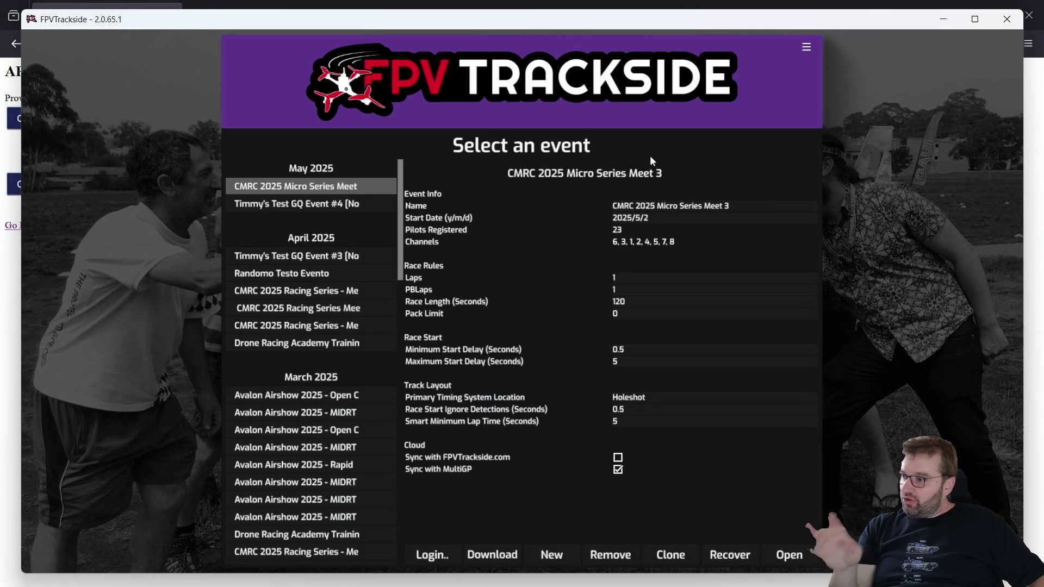
{"action": "left_click", "coordinate": [358, 205]}
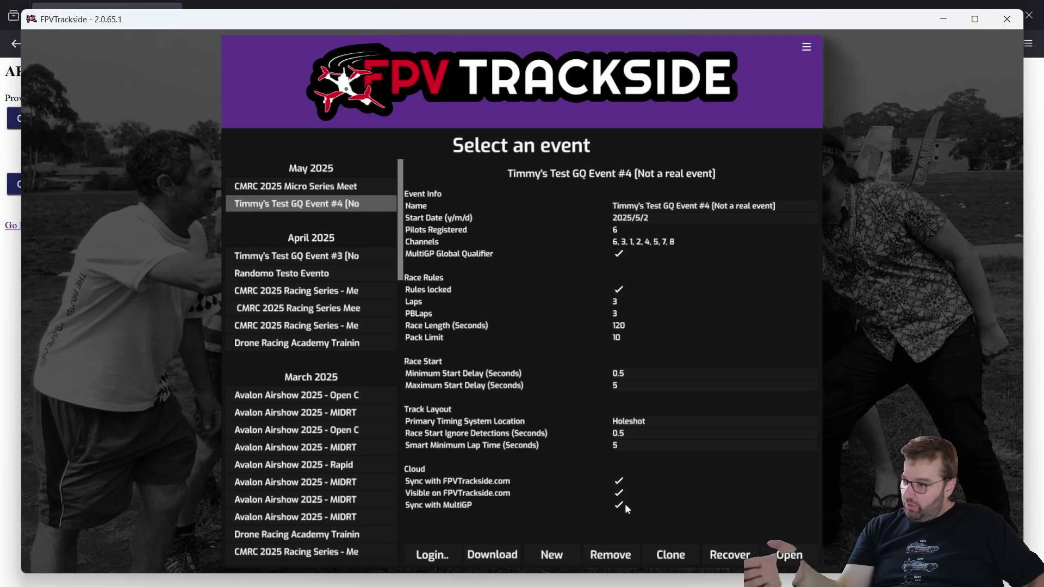
{"action": "left_click", "coordinate": [974, 19]}
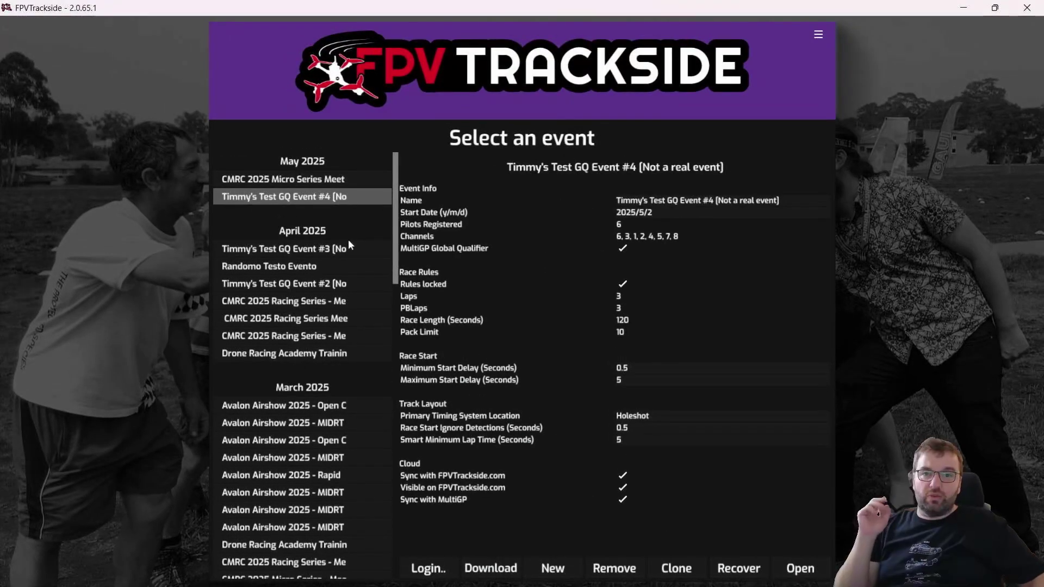
- Open test GQ Event #4, view its Rounds tab, and show the MultiGP sync options
{"action": "left_click", "coordinate": [799, 566]}
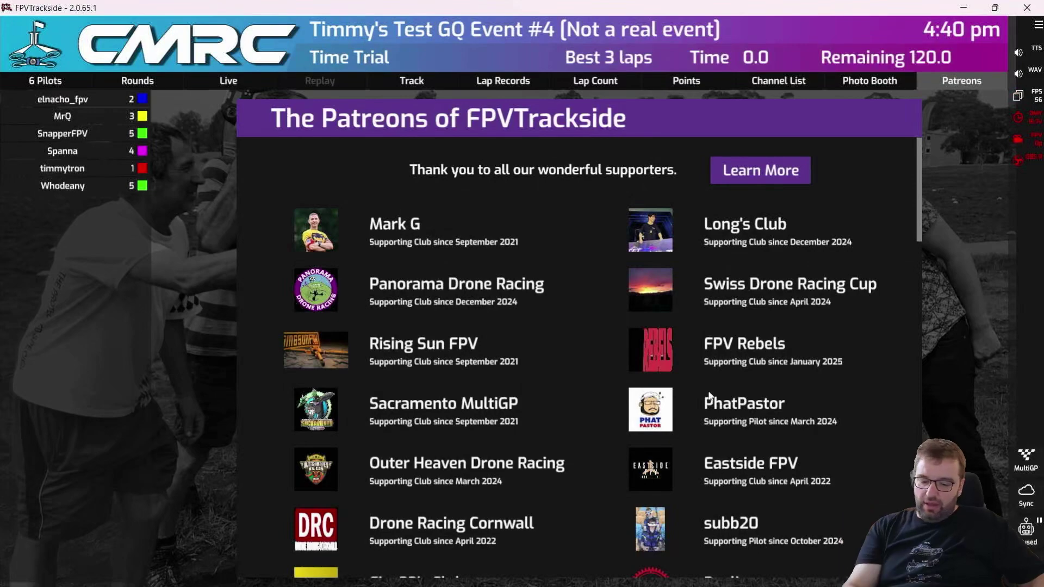
{"action": "left_click", "coordinate": [114, 80]}
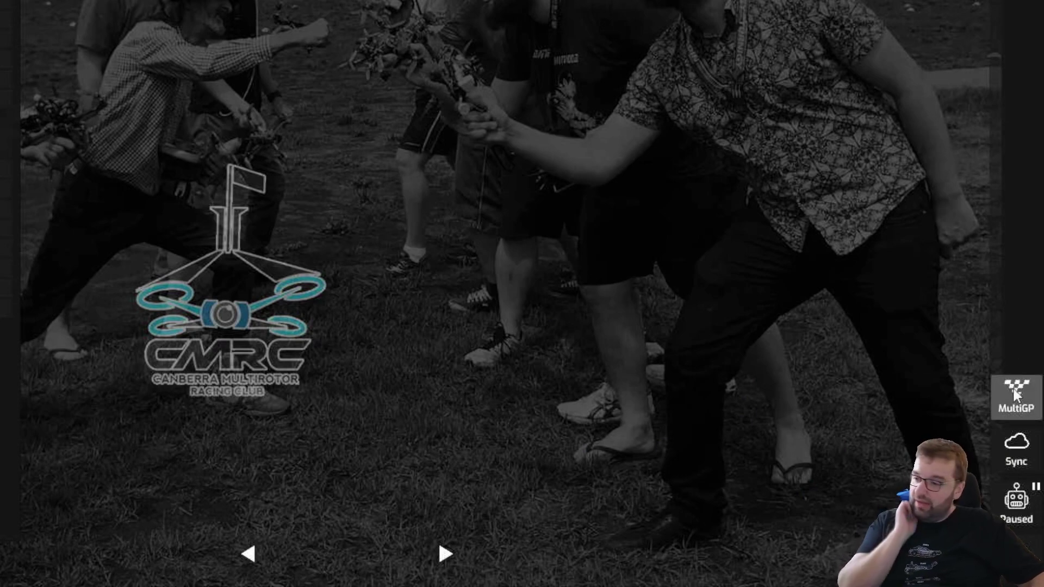
{"action": "left_click", "coordinate": [1014, 393]}
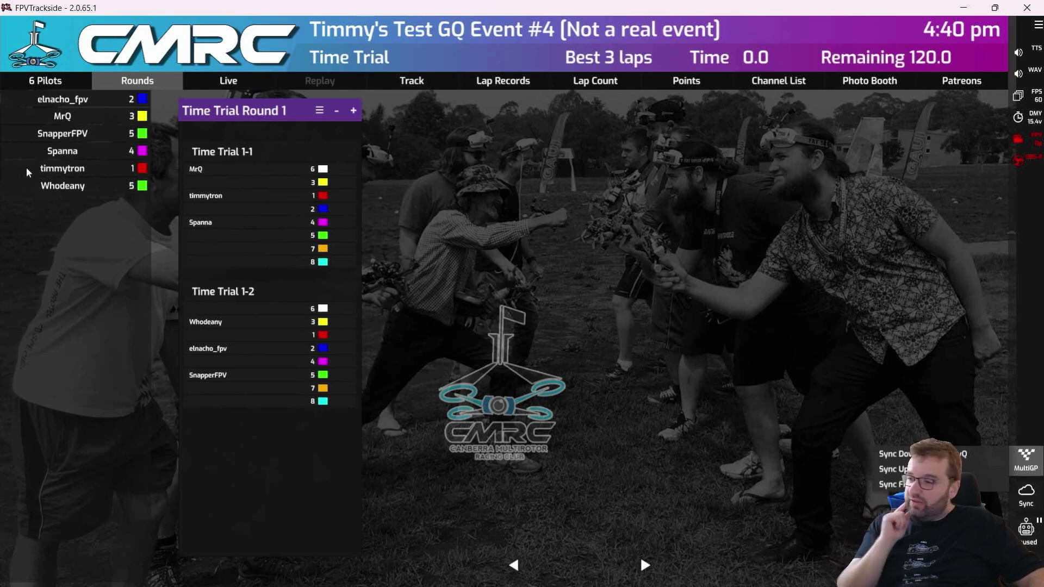
- Run Time Trial 1 live, stop it with three pilots ranked, and sync results to MultiGP
{"action": "left_click", "coordinate": [233, 147]}
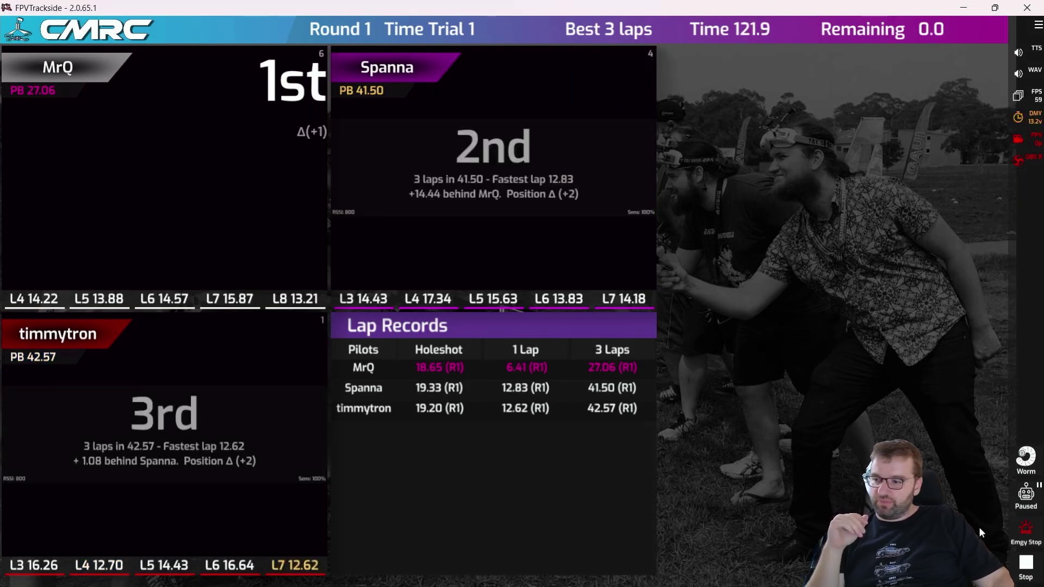
{"action": "left_click", "coordinate": [1026, 562]}
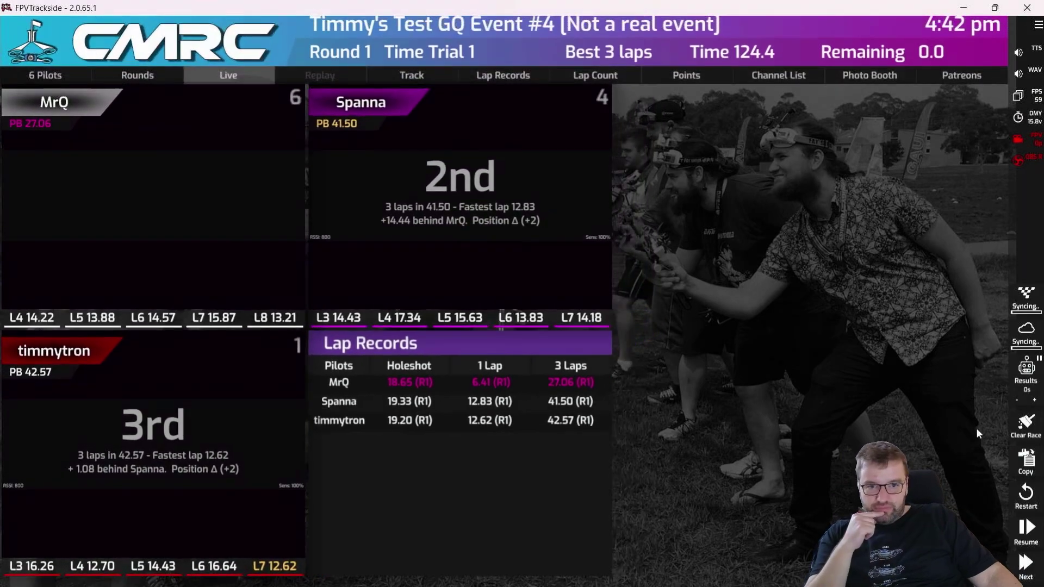
{"action": "left_click", "coordinate": [1018, 308]}
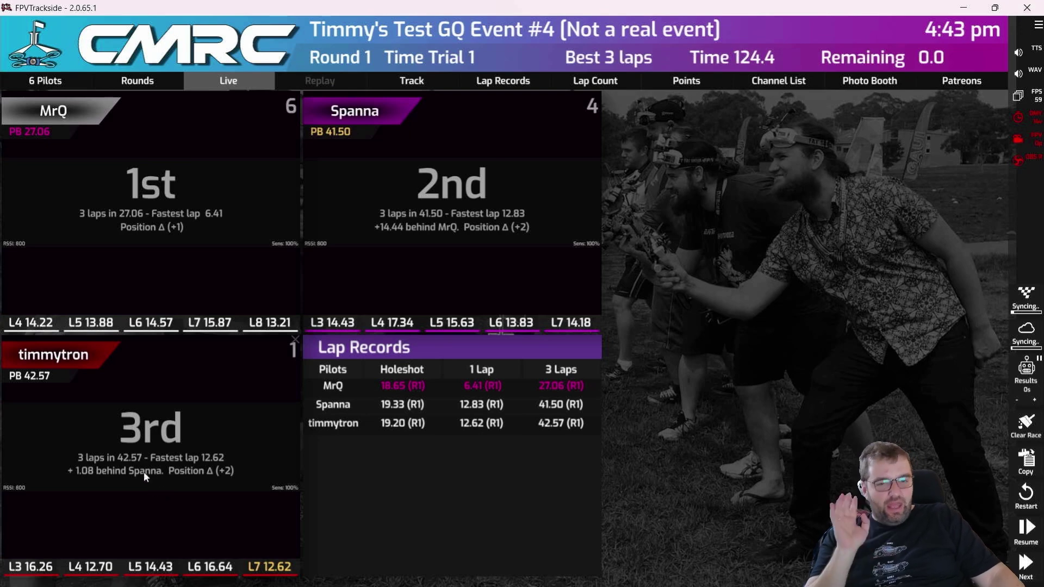
{"action": "mouse_move", "coordinate": [163, 582]}
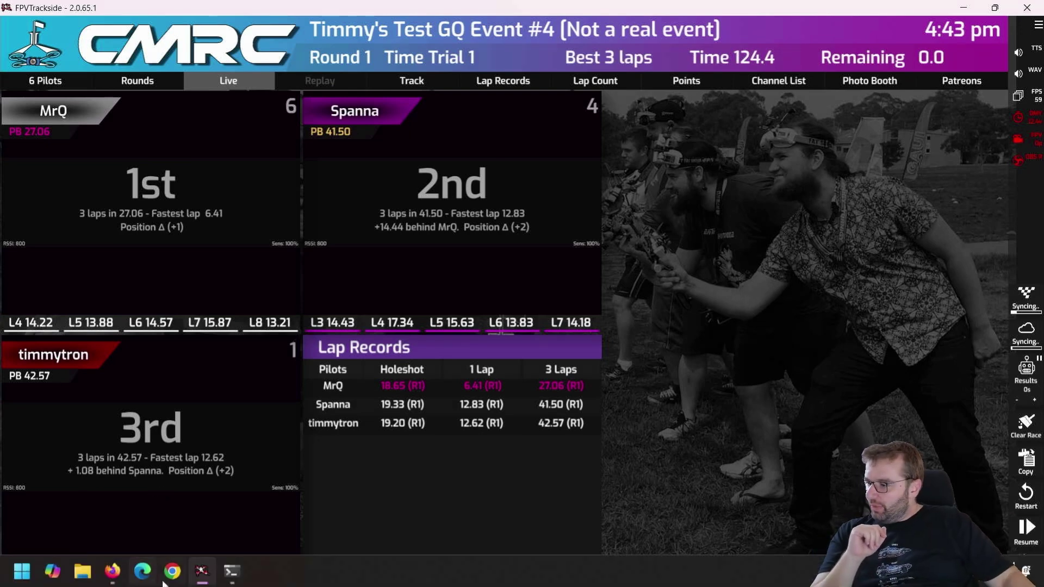
{"action": "left_click", "coordinate": [112, 570]}
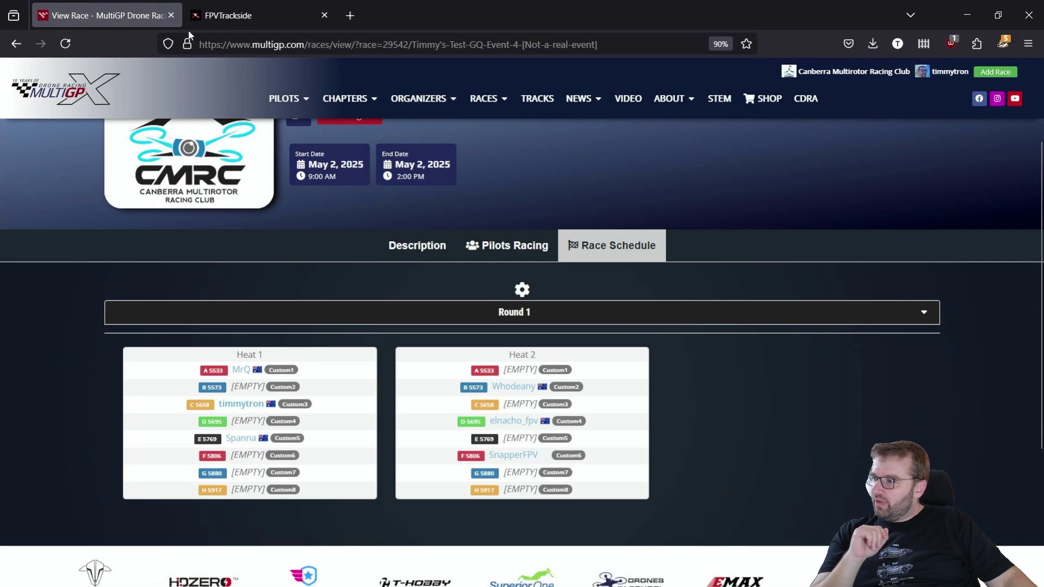
{"action": "left_click", "coordinate": [66, 44]}
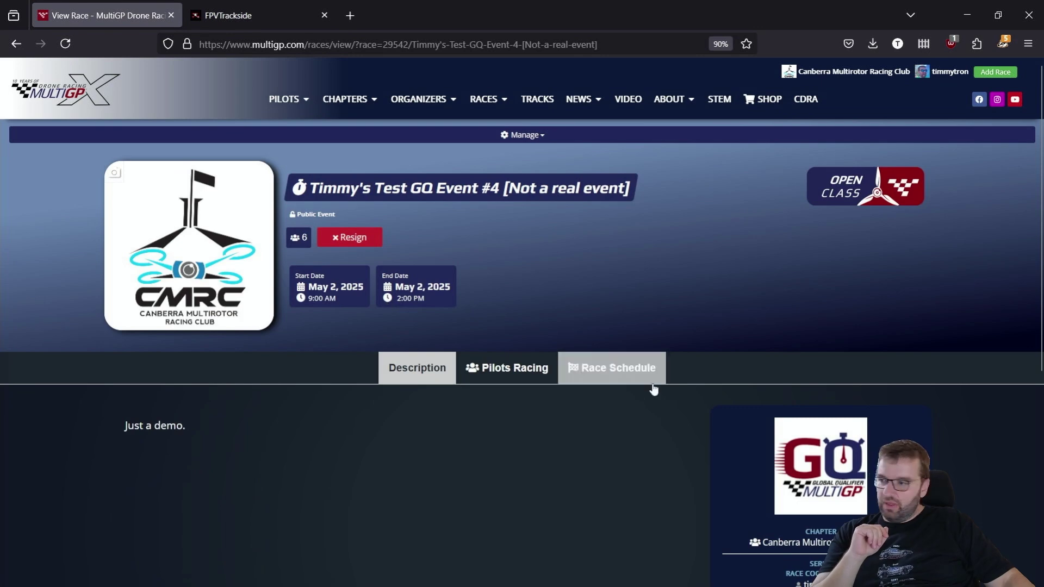
{"action": "left_click", "coordinate": [652, 383]}
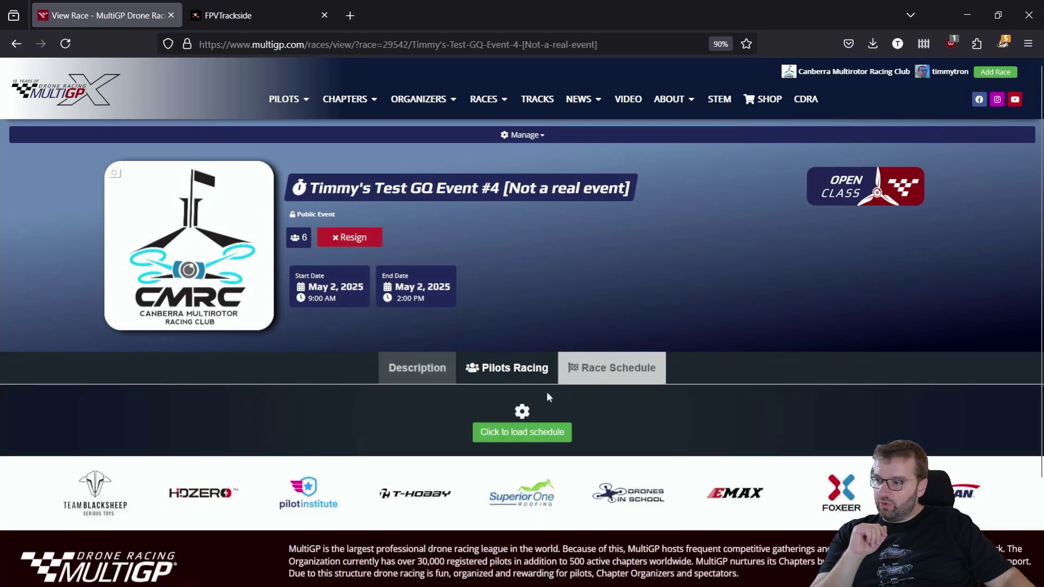
{"action": "scroll", "coordinate": [509, 436], "scroll_direction": "down", "scroll_amount": 3}
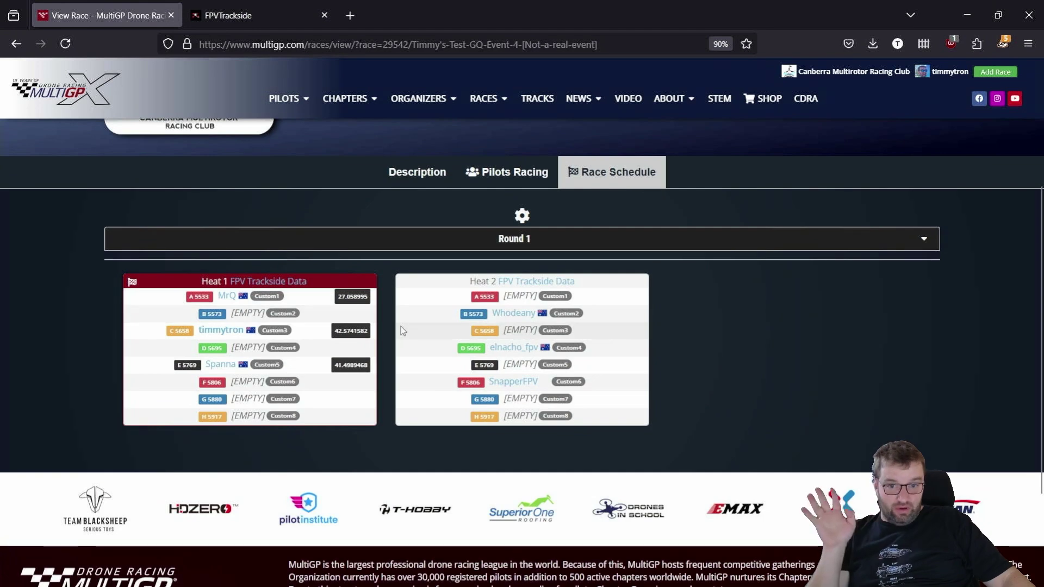
{"action": "left_click", "coordinate": [280, 19]}
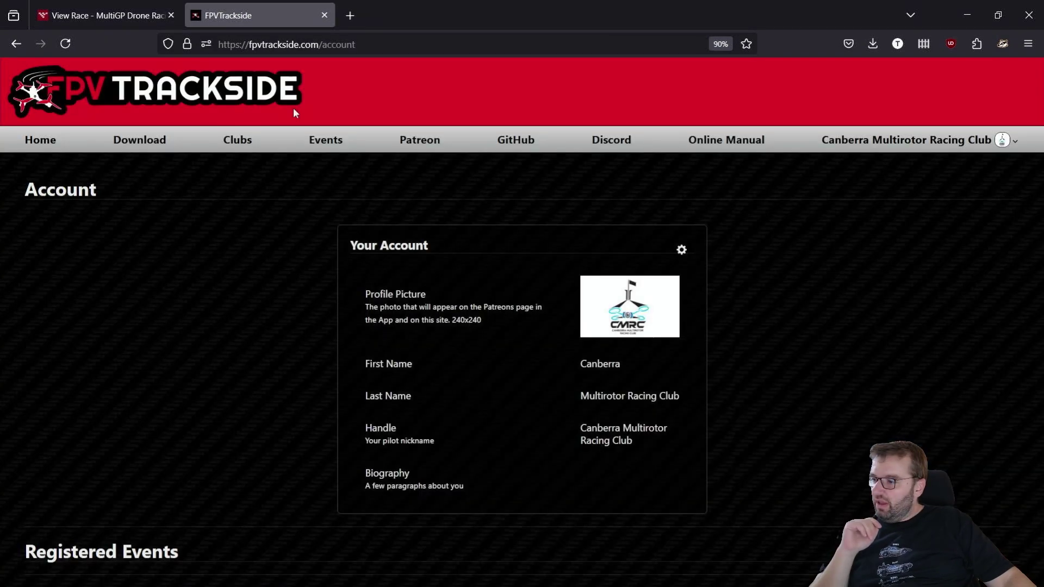
- Open the test GQ event on fpvtrackside.com and check lap records: MrQ 27.06, Spanna 41.50, timmytron 41.58
{"action": "left_click", "coordinate": [318, 141]}
{"action": "scroll", "coordinate": [555, 438], "scroll_direction": "down", "scroll_amount": 1}
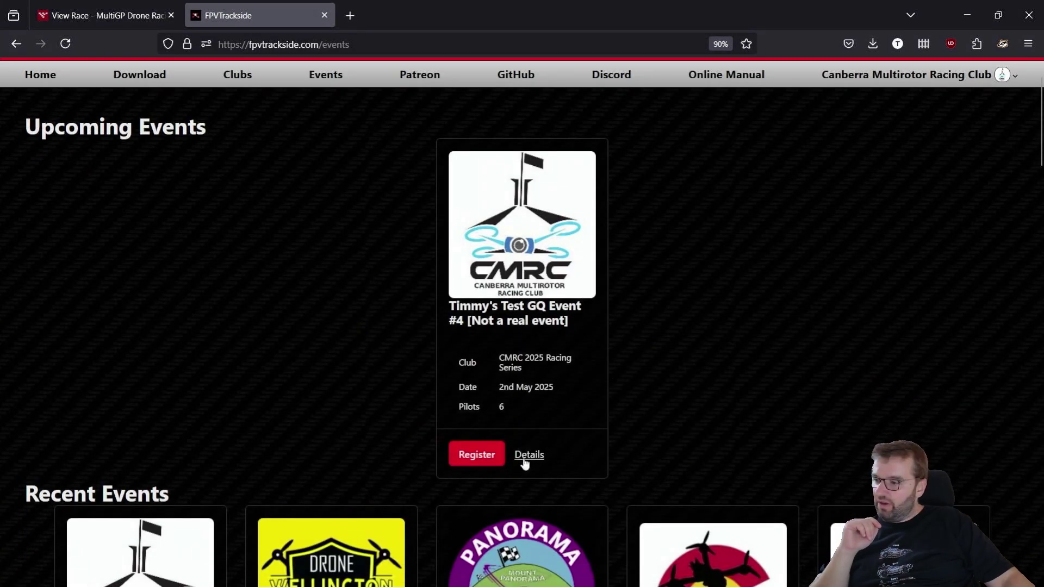
{"action": "left_click", "coordinate": [523, 456]}
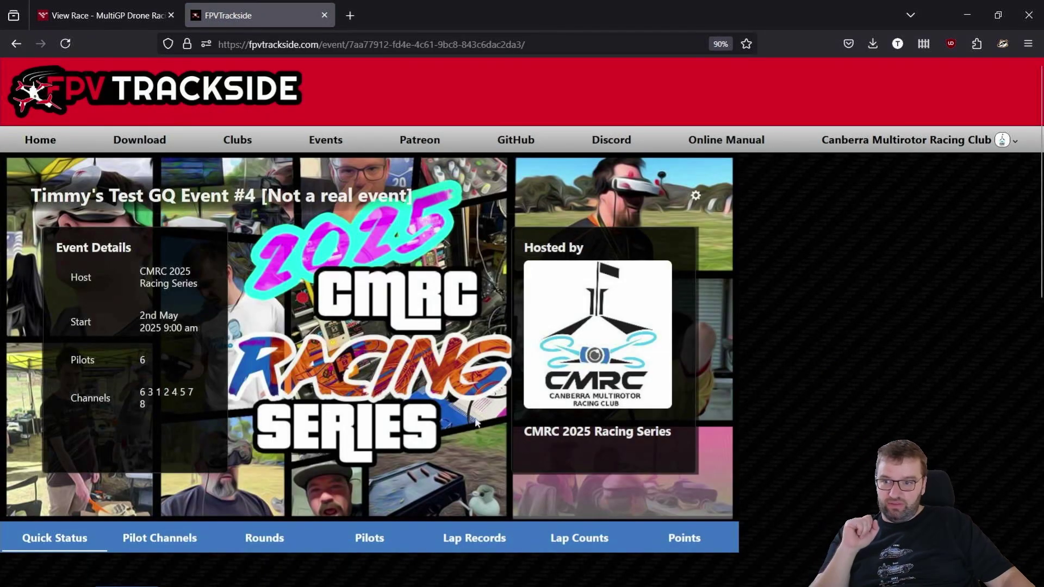
{"action": "scroll", "coordinate": [426, 406], "scroll_direction": "down", "scroll_amount": 8}
{"action": "left_click_drag", "start_coordinate": [421, 214], "coordinate": [578, 286]}
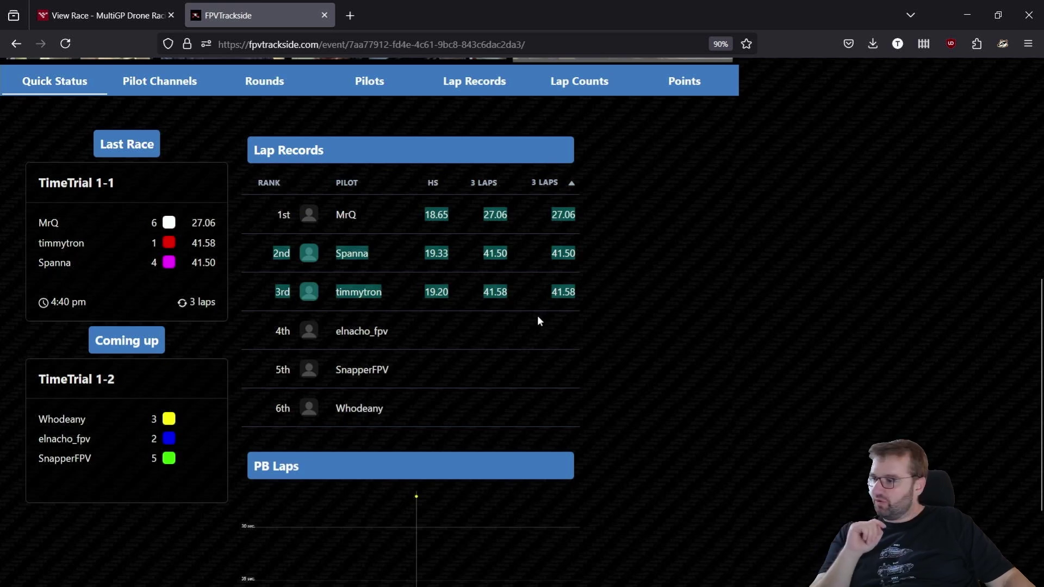
{"action": "mouse_move", "coordinate": [535, 576]}
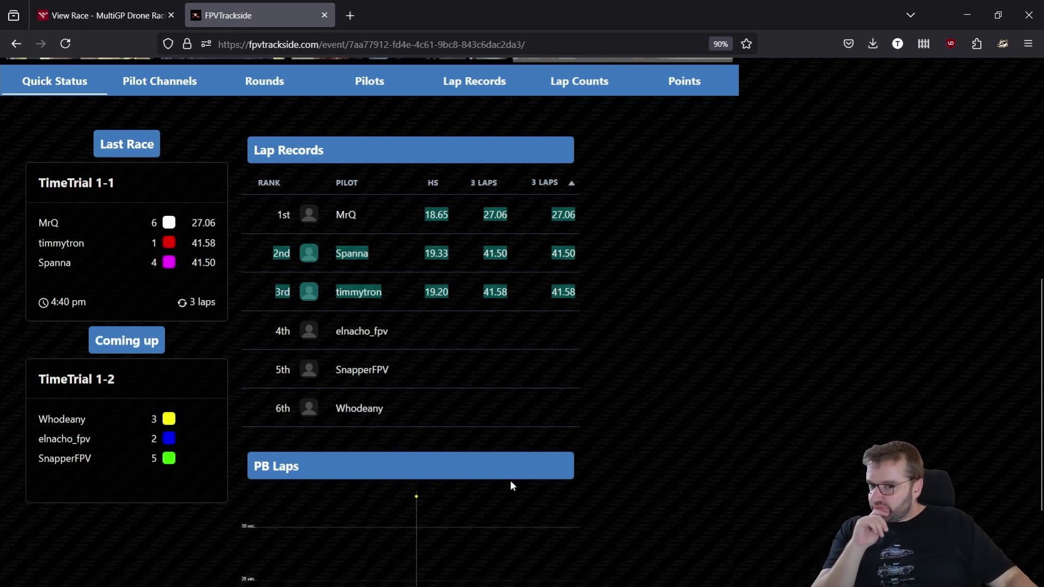
{"action": "left_click", "coordinate": [201, 572]}
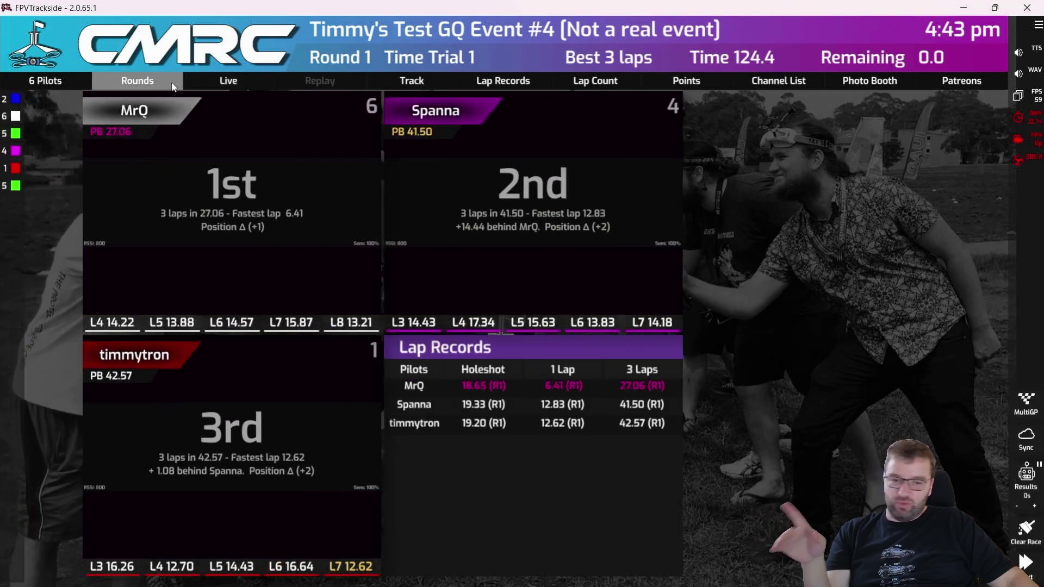
- Clone Round 1 to create Time Trial Rounds 2, 3 and 4
{"action": "left_click", "coordinate": [138, 81]}
{"action": "left_click", "coordinate": [354, 112]}
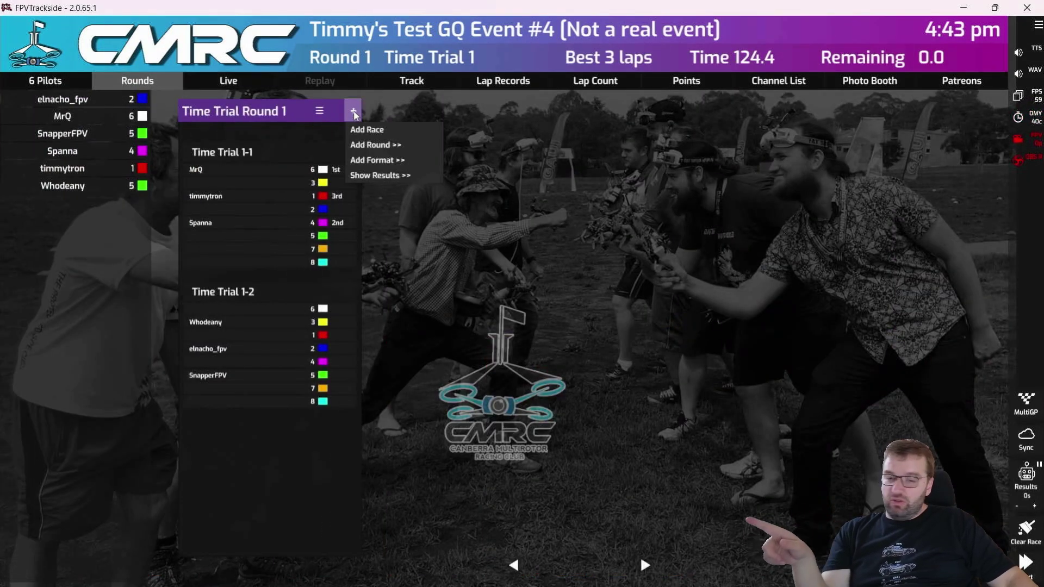
{"action": "mouse_move", "coordinate": [393, 144]}
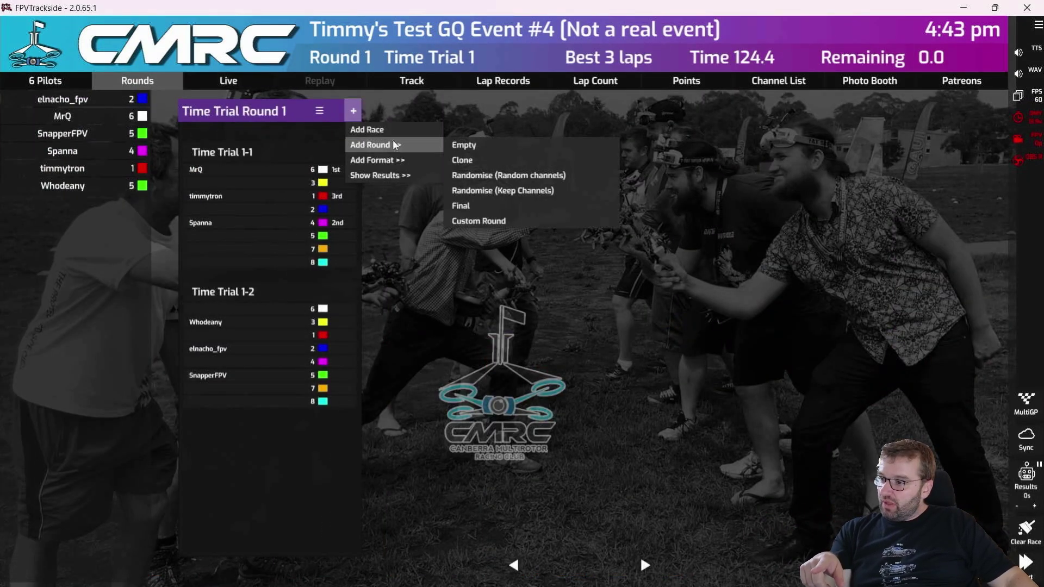
{"action": "left_click", "coordinate": [487, 161]}
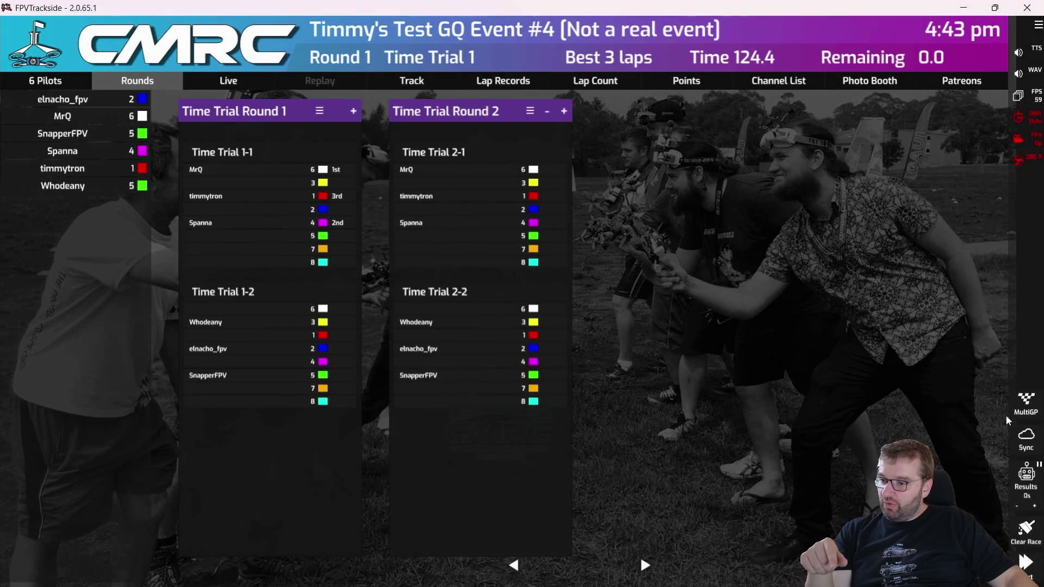
{"action": "left_click", "coordinate": [1027, 412]}
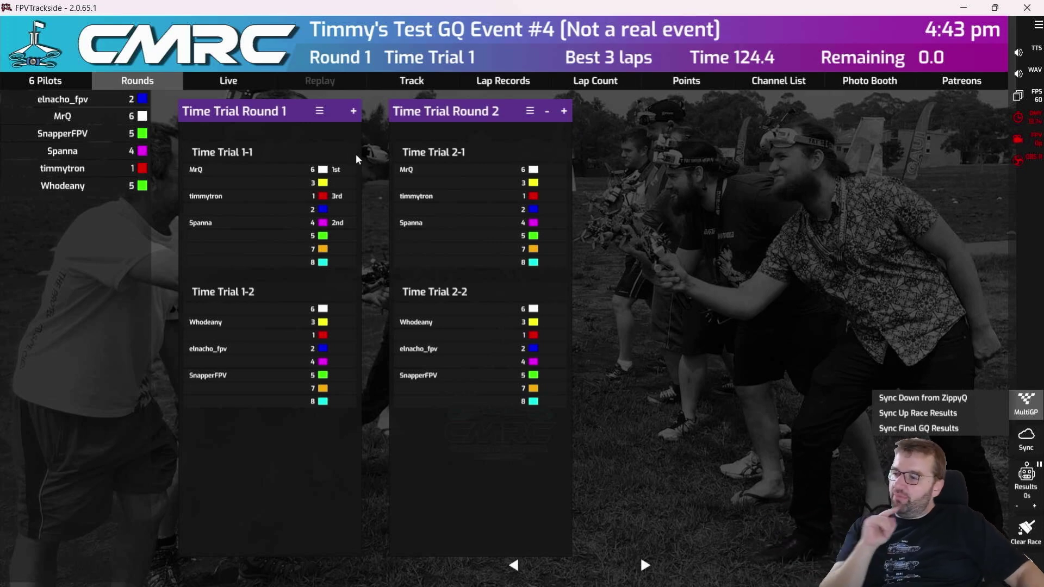
{"action": "left_click", "coordinate": [562, 113]}
{"action": "mouse_move", "coordinate": [609, 145]}
{"action": "left_click", "coordinate": [674, 159]}
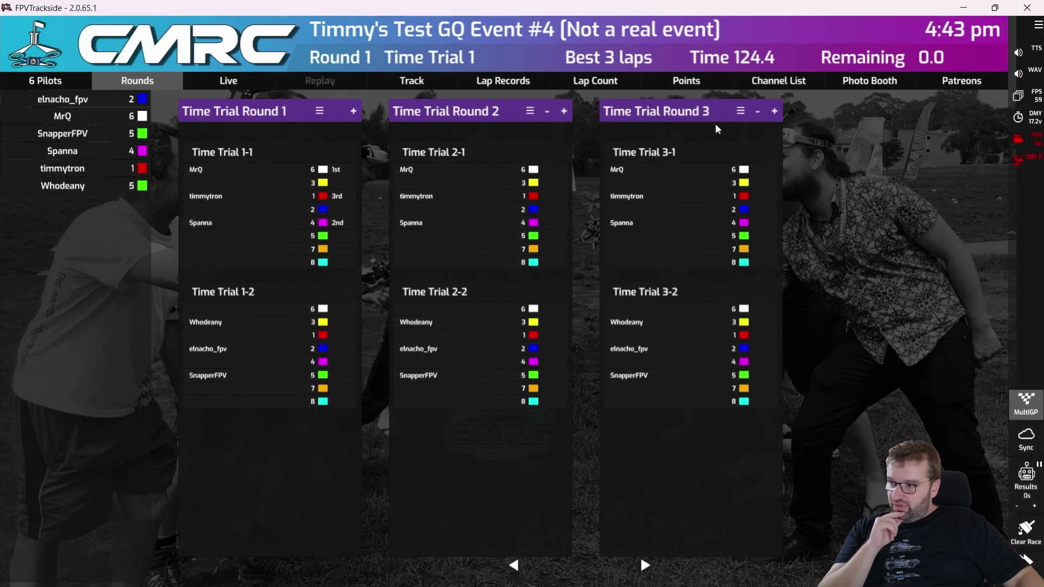
{"action": "mouse_move", "coordinate": [798, 146]}
{"action": "left_click", "coordinate": [882, 161]}
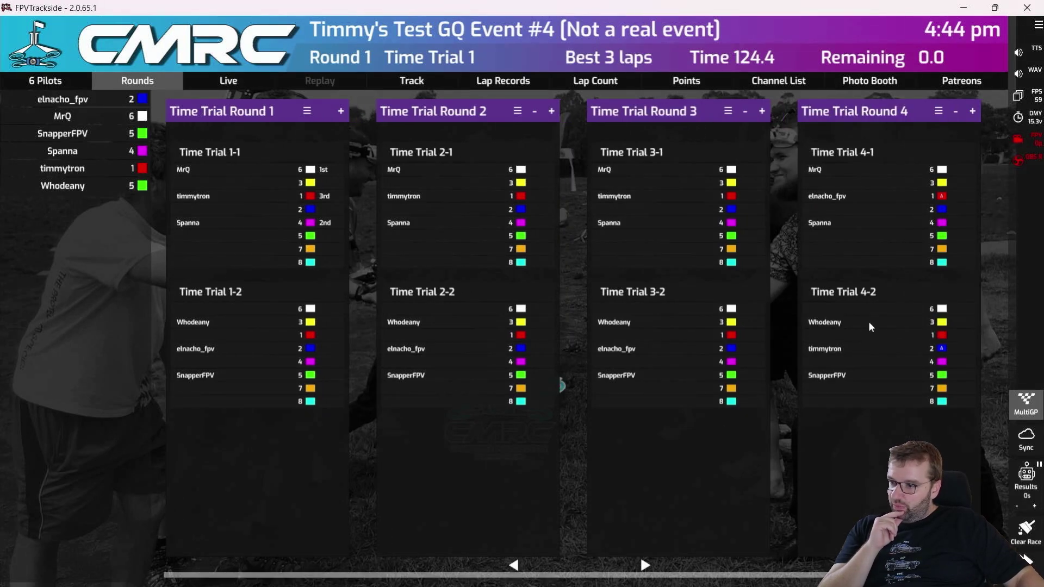
- Clone the latest round to add Rounds 5, 6 and 7
{"action": "left_click", "coordinate": [761, 110]}
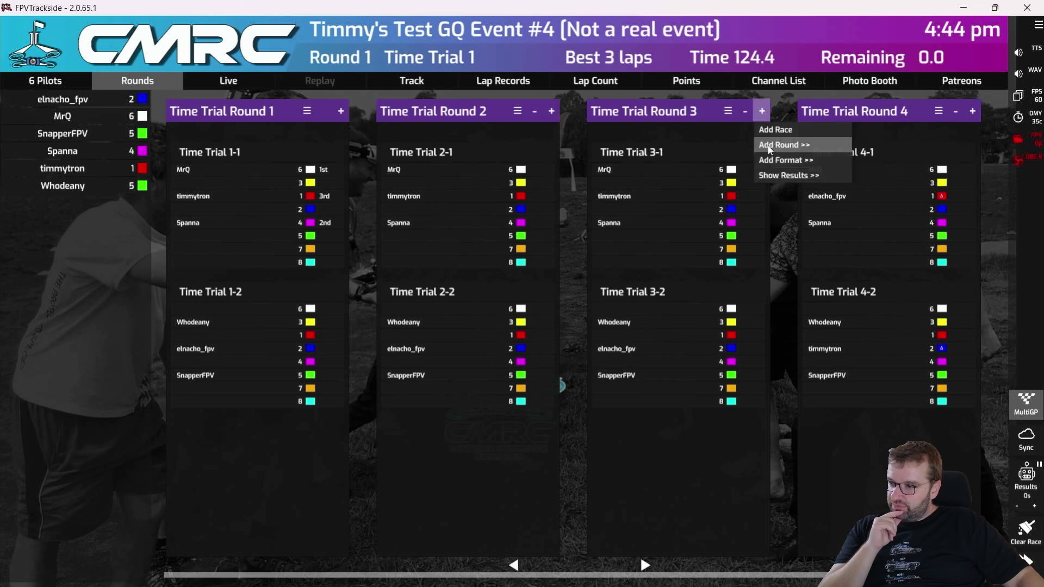
{"action": "mouse_move", "coordinate": [770, 145]}
{"action": "left_click", "coordinate": [880, 160]}
{"action": "left_click", "coordinate": [971, 110]}
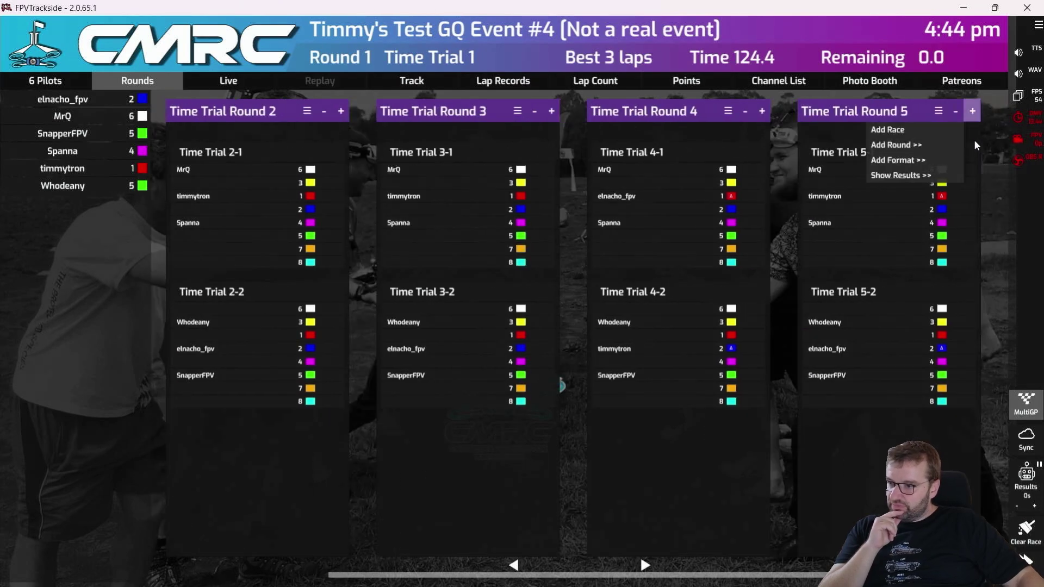
{"action": "mouse_move", "coordinate": [897, 145]}
{"action": "left_click", "coordinate": [788, 161]}
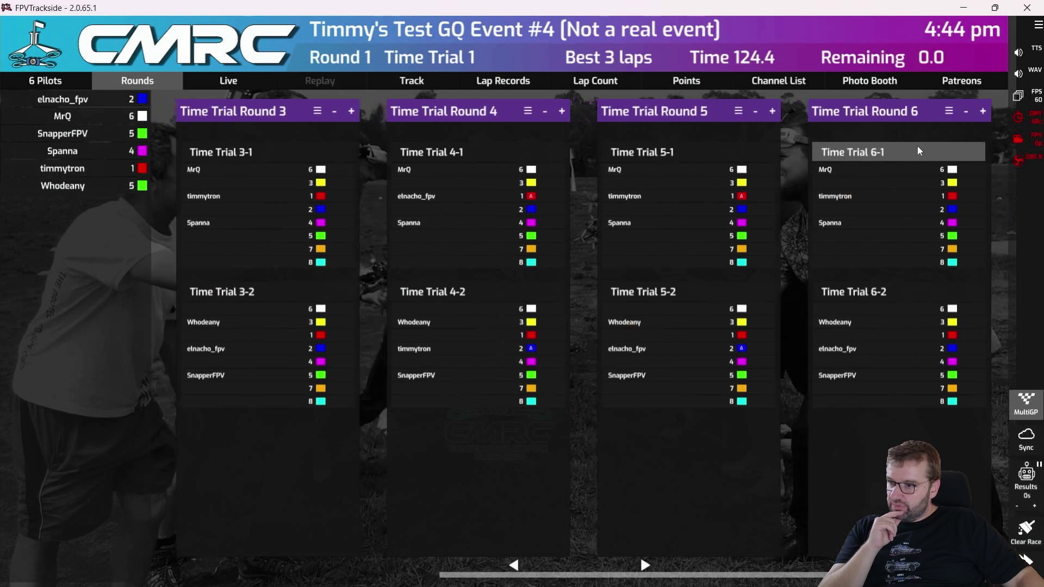
{"action": "left_click", "coordinate": [972, 112]}
{"action": "mouse_move", "coordinate": [892, 145]}
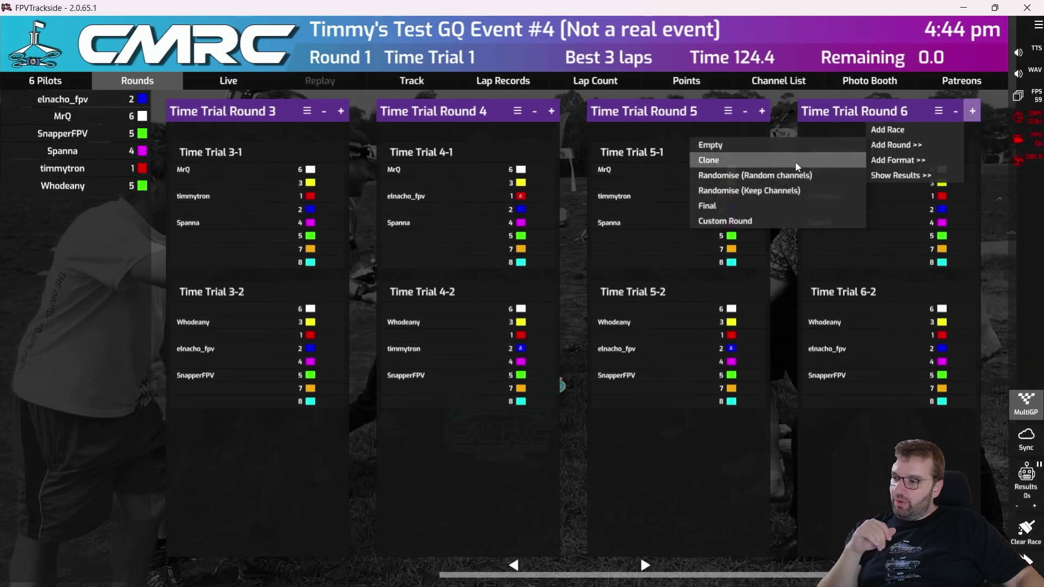
{"action": "left_click", "coordinate": [797, 167]}
- Clone the latest round to add Rounds 8, 9 and 10
{"action": "left_click", "coordinate": [973, 111]}
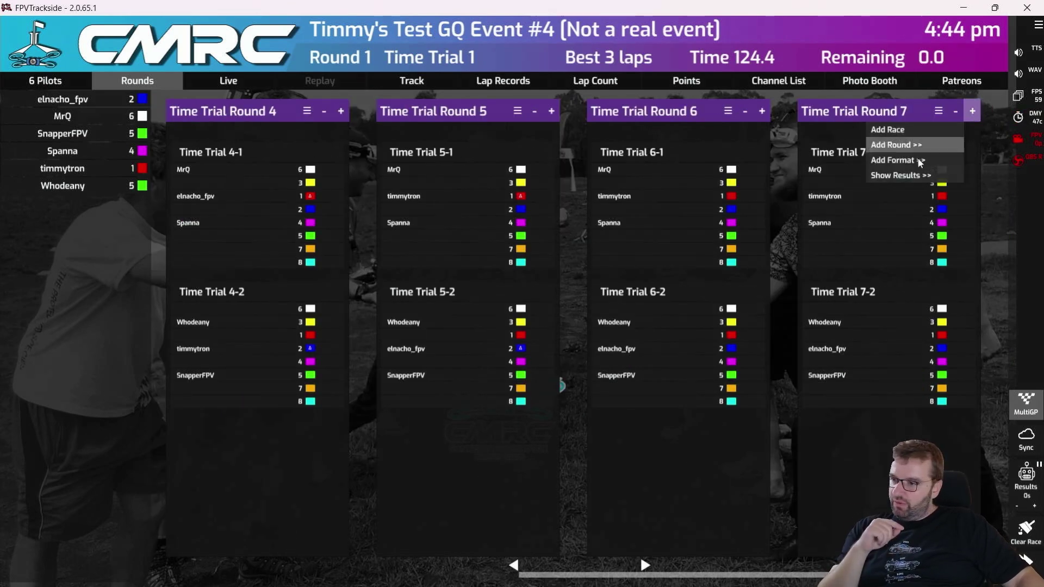
{"action": "mouse_move", "coordinate": [891, 153]}
{"action": "left_click", "coordinate": [799, 164]}
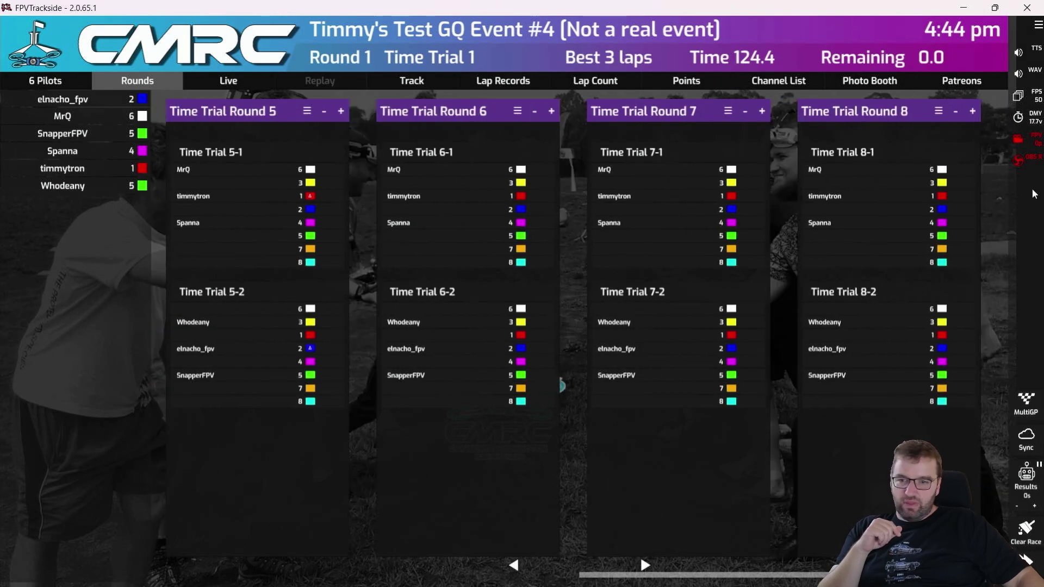
{"action": "left_click", "coordinate": [973, 112]}
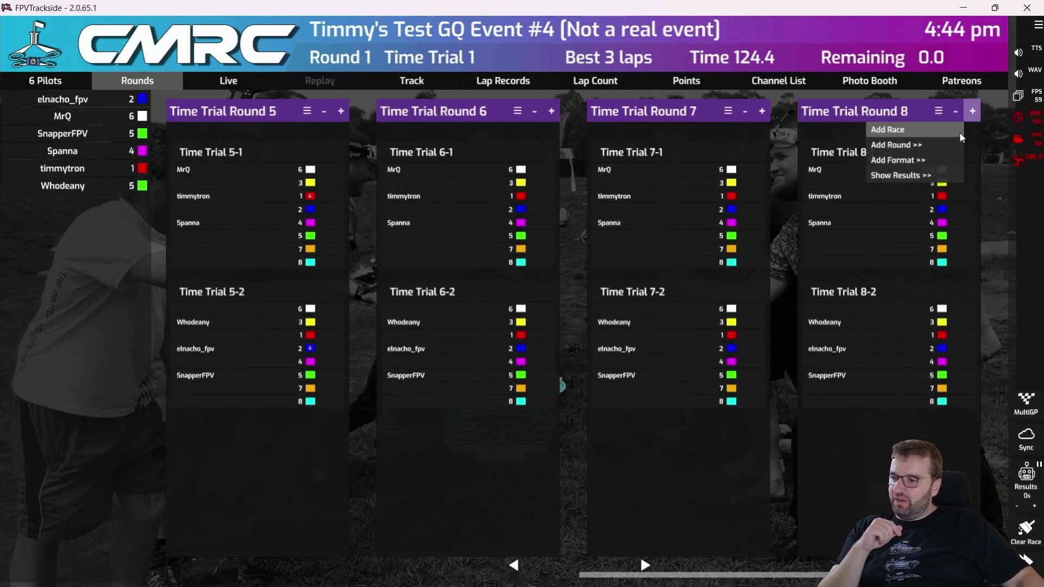
{"action": "mouse_move", "coordinate": [944, 144]}
{"action": "left_click", "coordinate": [812, 160]}
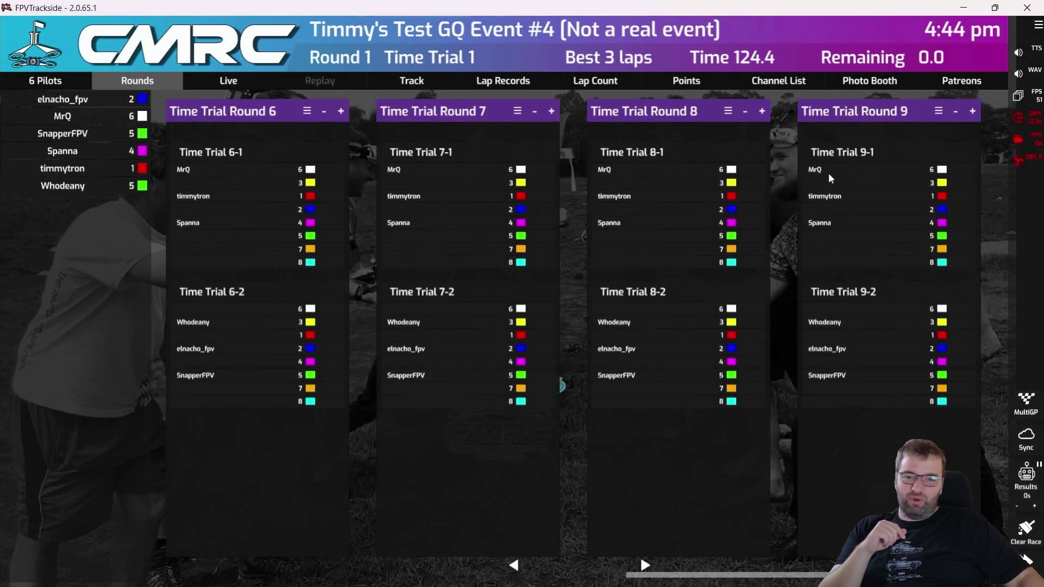
{"action": "left_click", "coordinate": [971, 113]}
{"action": "mouse_move", "coordinate": [952, 143]}
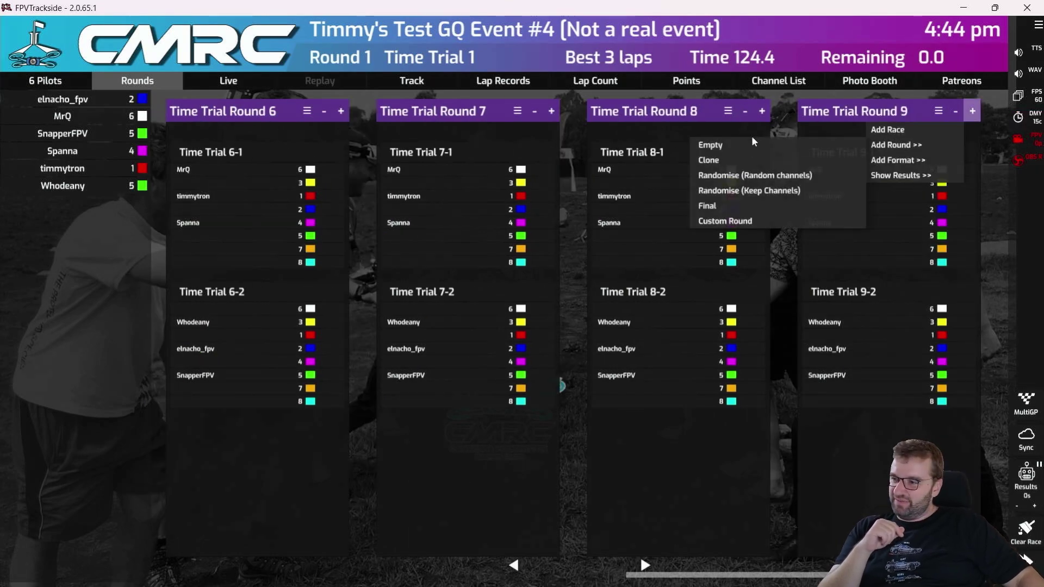
{"action": "left_click", "coordinate": [783, 161]}
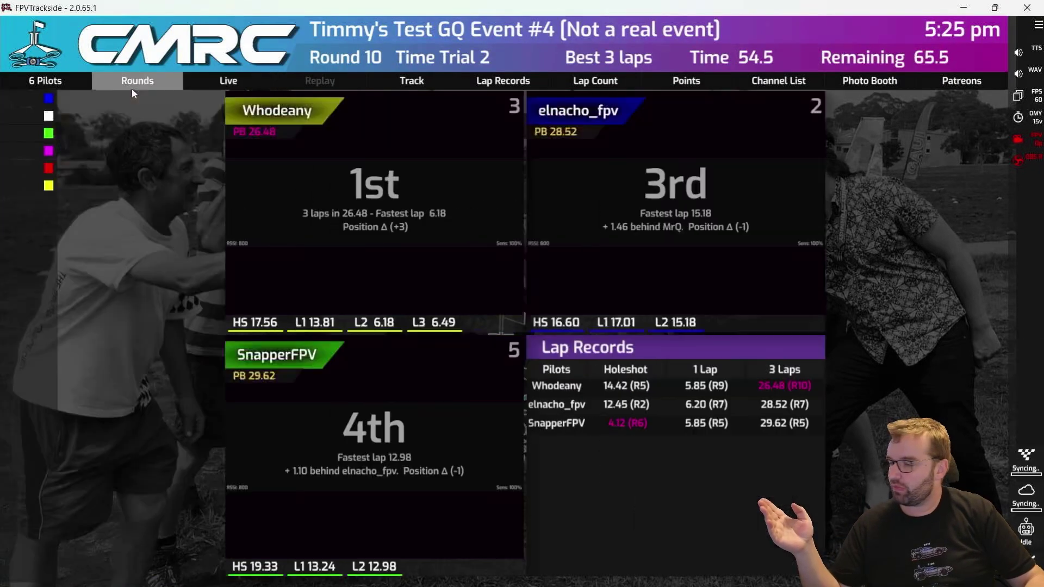
- Review Time Trial Rounds 1–10 in the rounds overview and sync the event to fpvtrackside.com
{"action": "left_click", "coordinate": [133, 85]}
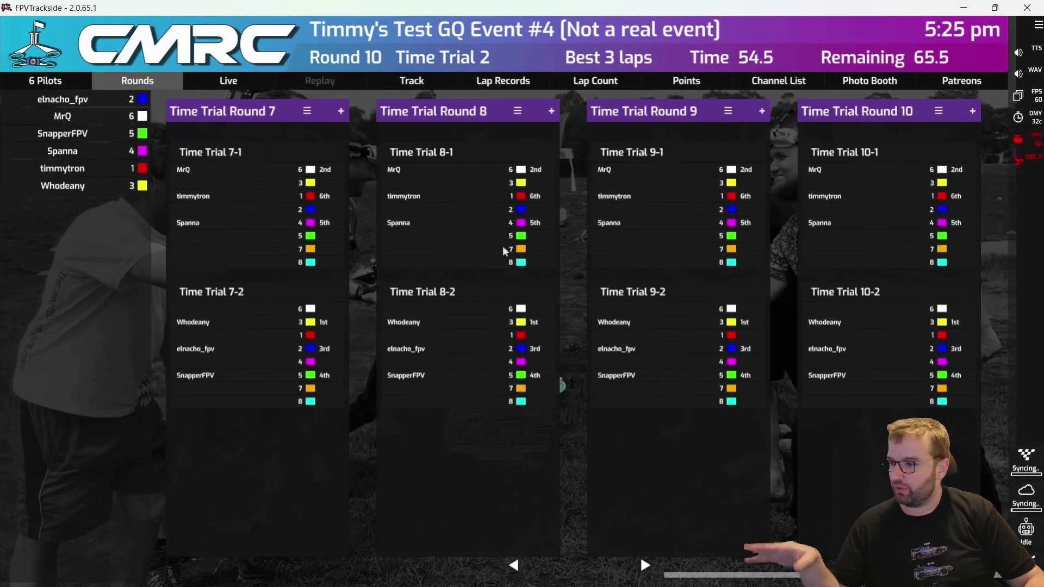
{"action": "scroll", "coordinate": [721, 269], "scroll_direction": "up", "scroll_amount": 5}
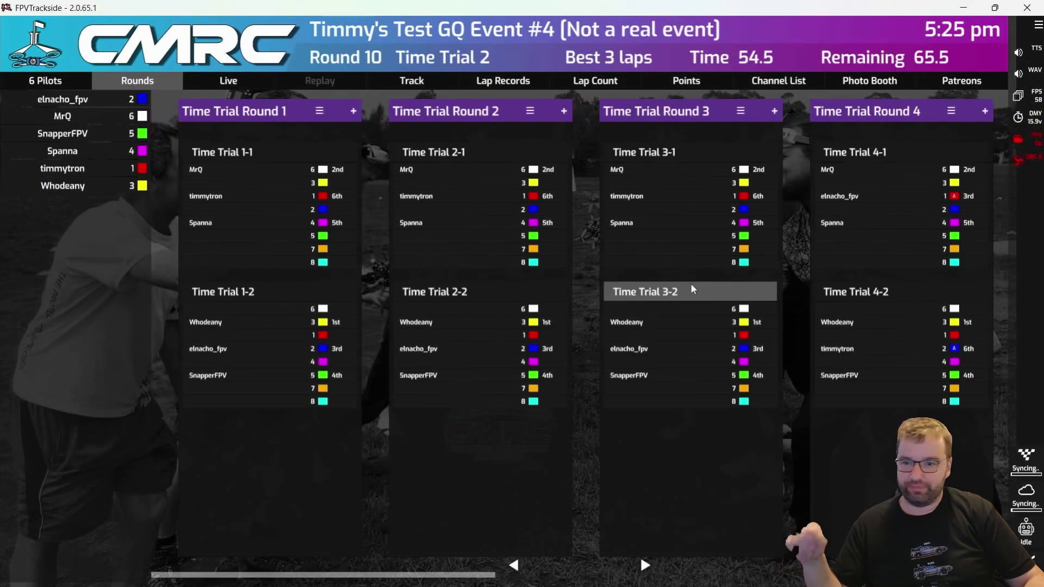
{"action": "scroll", "coordinate": [679, 286], "scroll_direction": "down", "scroll_amount": 5}
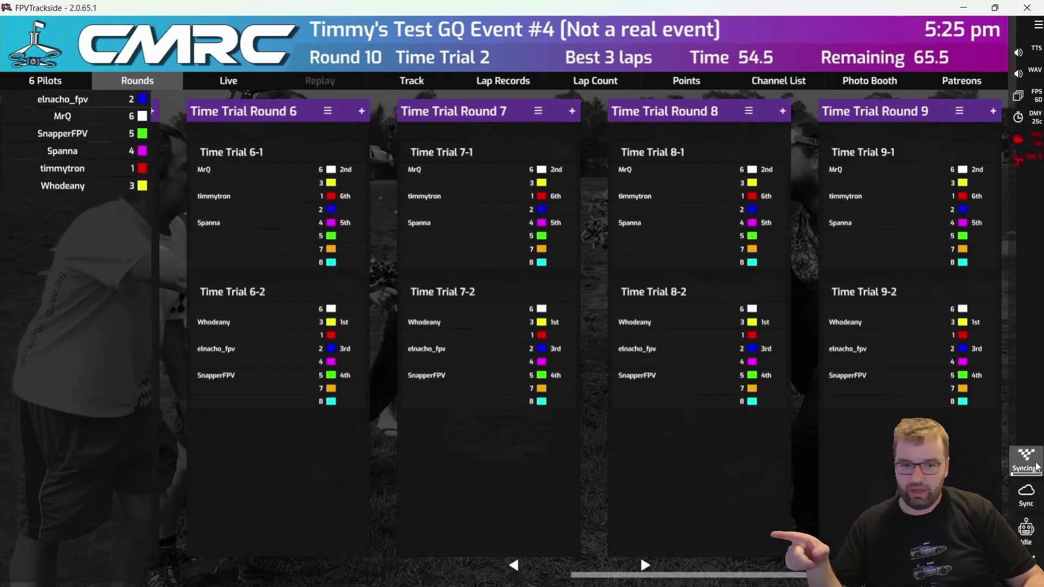
{"action": "left_click", "coordinate": [1026, 495]}
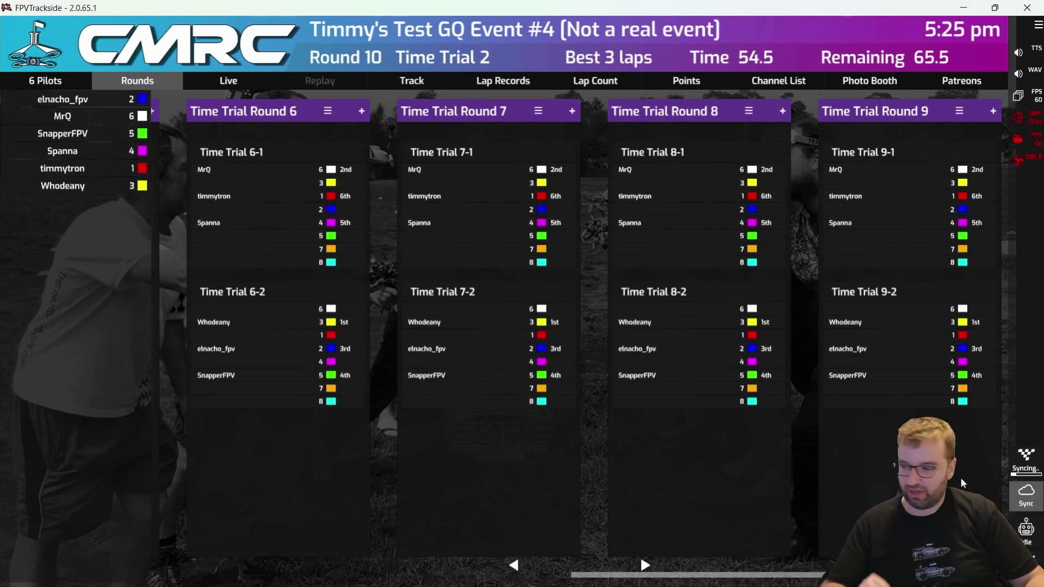
{"action": "scroll", "coordinate": [185, 324], "scroll_direction": "down", "scroll_amount": 1}
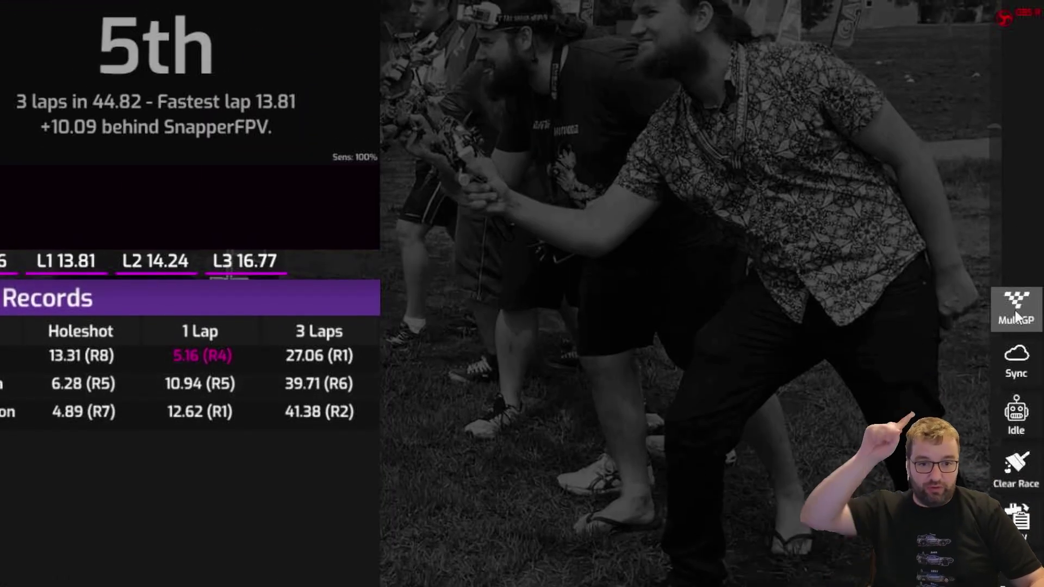
- Choose Sync Final GQ Results from the MultiGP menu to upload the GQ results
{"action": "left_click", "coordinate": [1015, 317]}
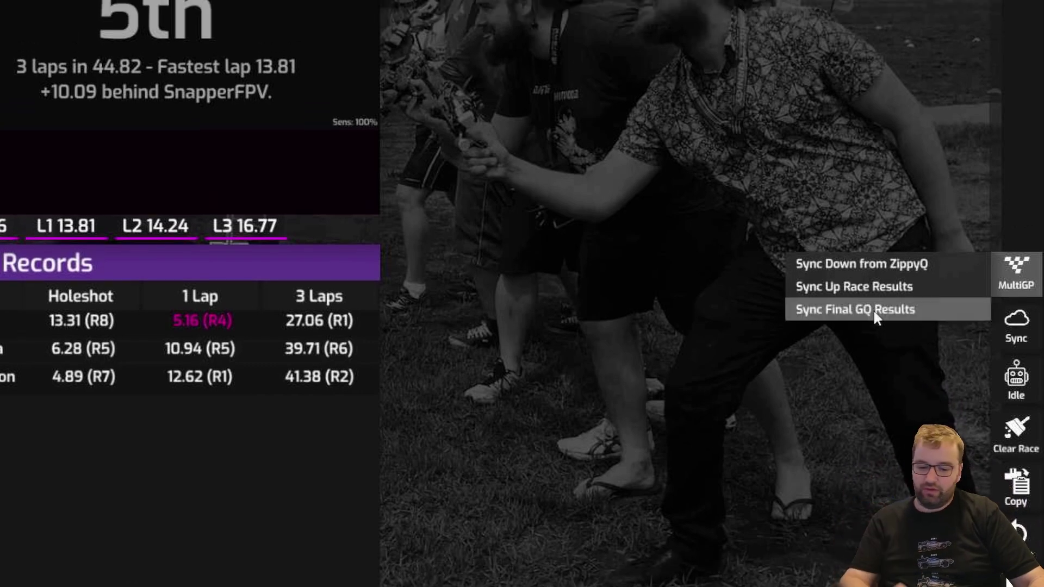
{"action": "left_click", "coordinate": [874, 311]}
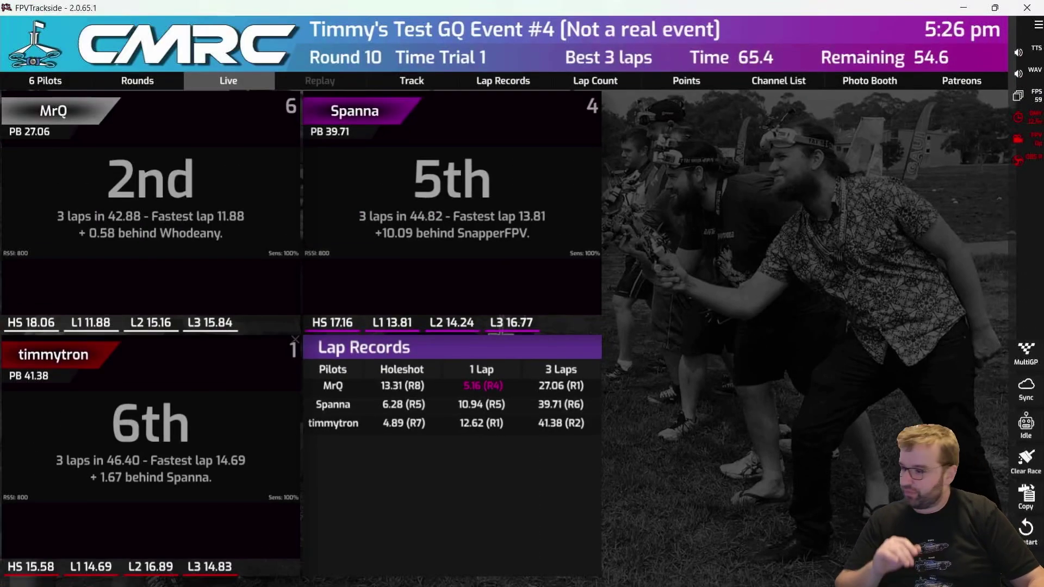
- In Firefox, check MultiGP's Pilots Racing GQ Results, led by Whodeany at 26.476
{"action": "mouse_move", "coordinate": [113, 561]}
{"action": "left_click", "coordinate": [112, 571]}
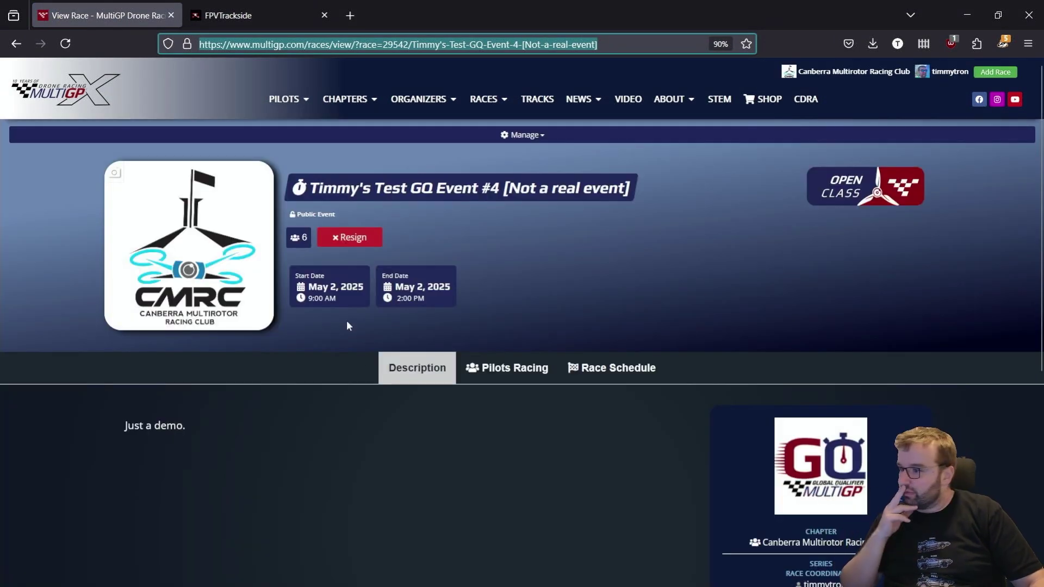
{"action": "left_click", "coordinate": [603, 368]}
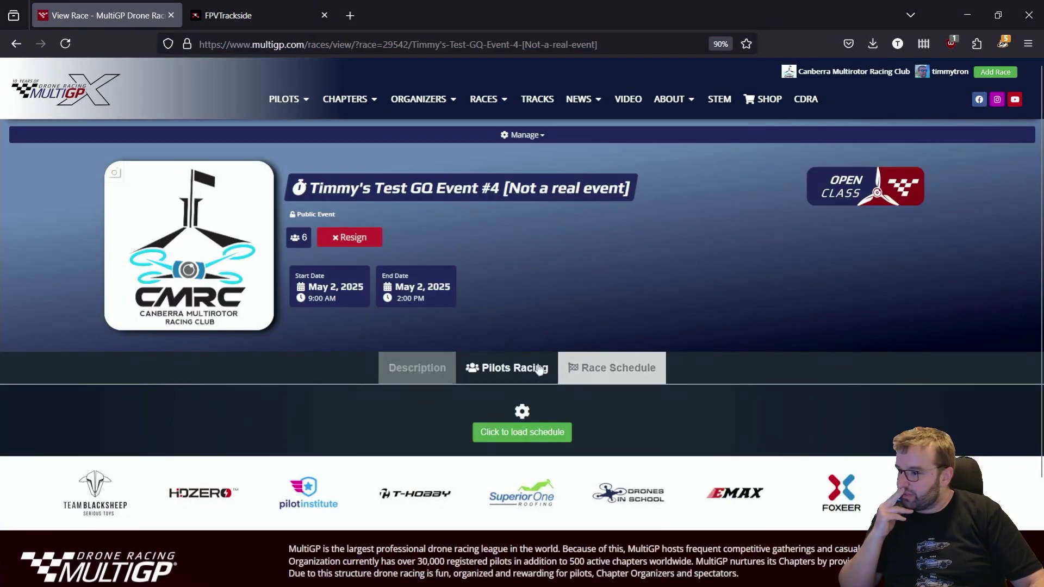
{"action": "scroll", "coordinate": [519, 402], "scroll_direction": "down", "scroll_amount": 2}
{"action": "left_click", "coordinate": [499, 244]}
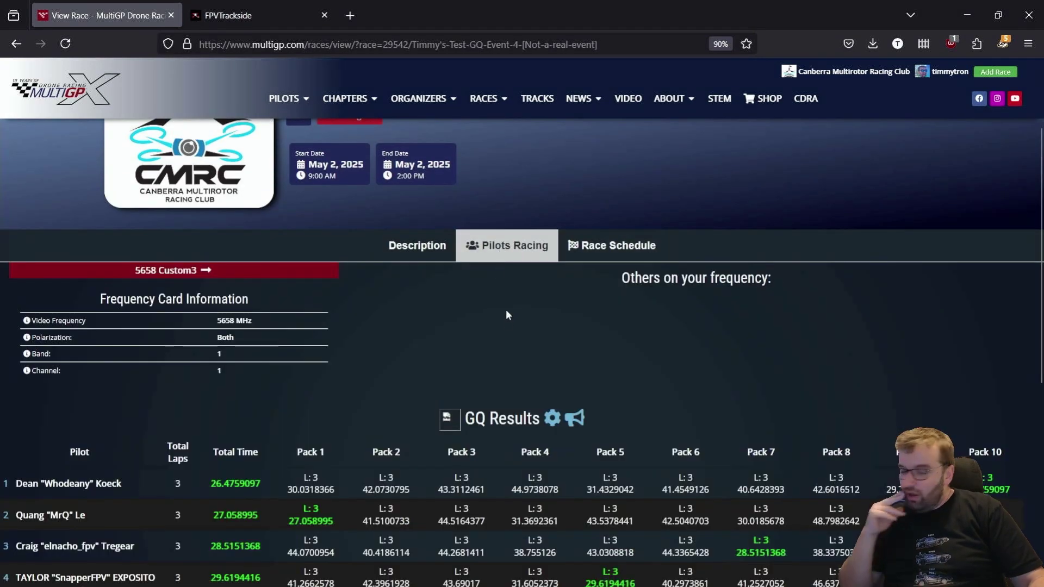
{"action": "scroll", "coordinate": [506, 321], "scroll_direction": "down", "scroll_amount": 1}
{"action": "scroll", "coordinate": [510, 333], "scroll_direction": "down", "scroll_amount": 4}
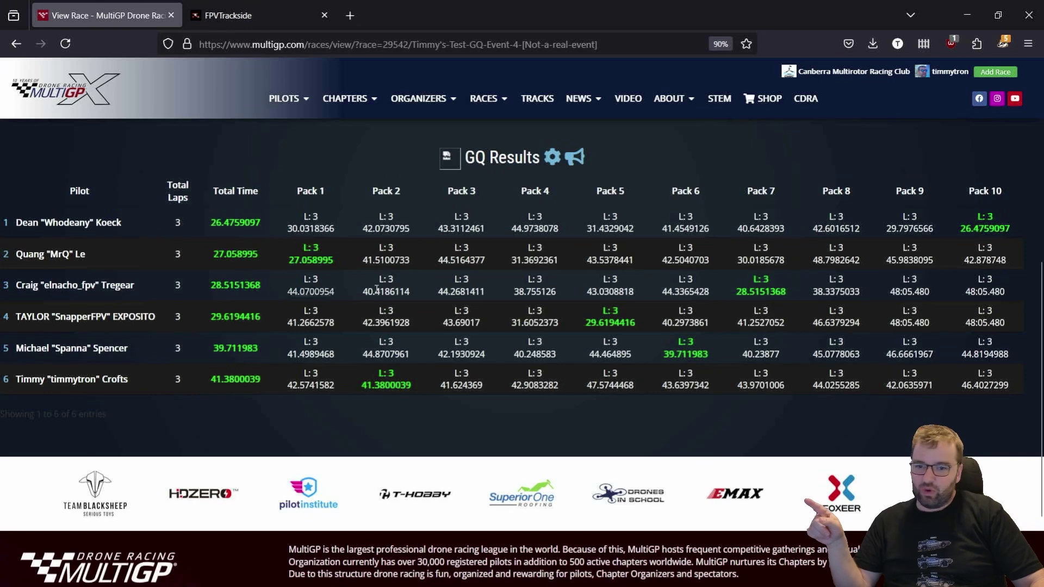
{"action": "mouse_move", "coordinate": [664, 286]}
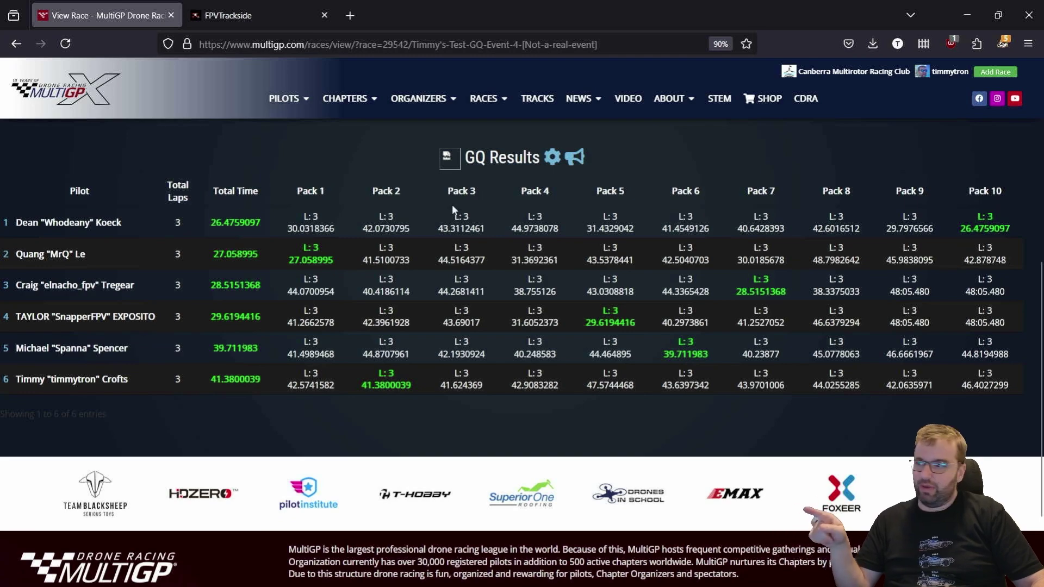
{"action": "scroll", "coordinate": [546, 273], "scroll_direction": "up", "scroll_amount": 3}
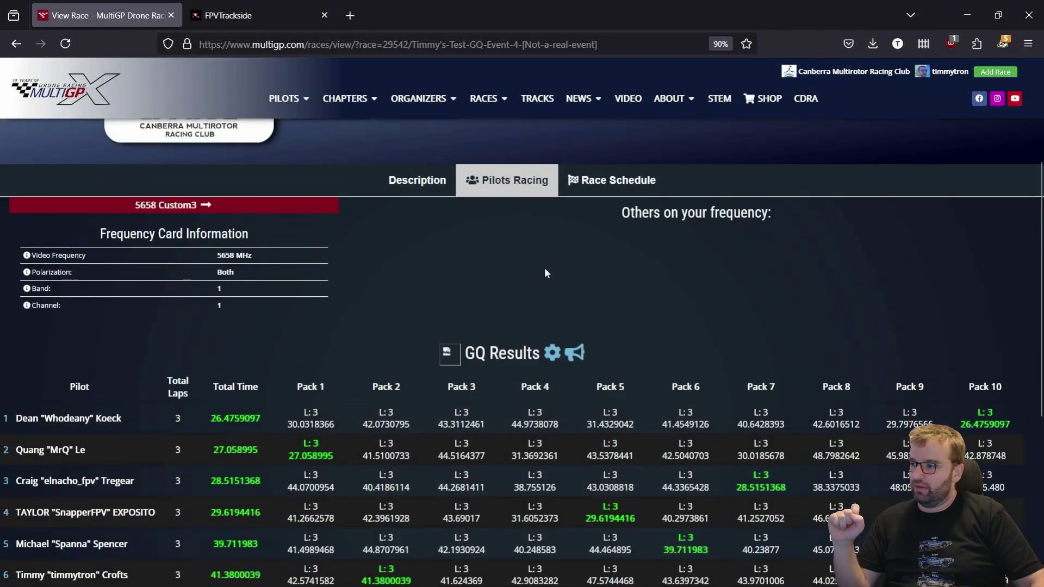
- Load MultiGP's race schedule, expand Rounds 9 and 10, then reload the fpvtrackside.com event page
{"action": "left_click", "coordinate": [615, 183]}
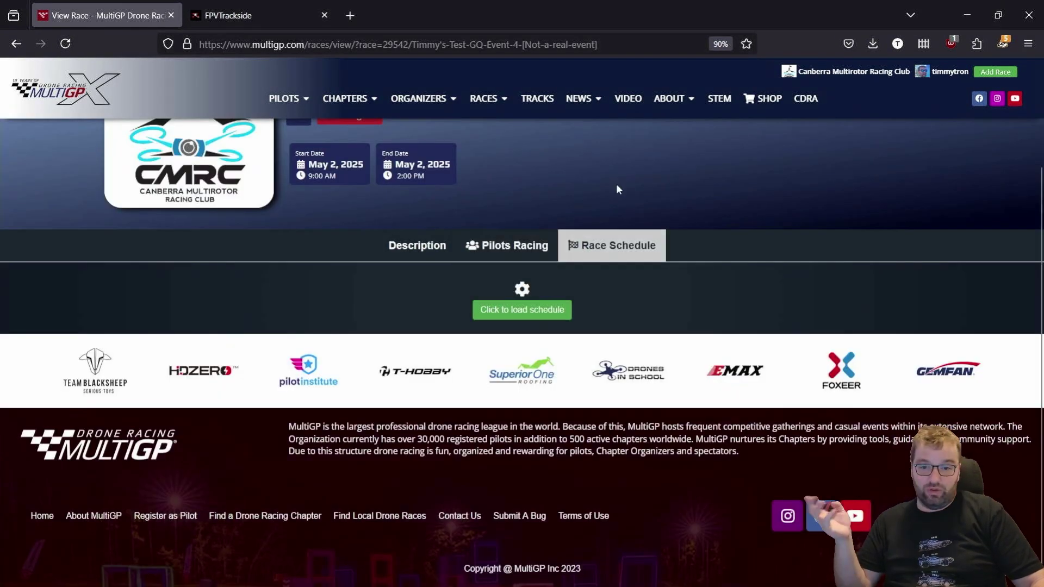
{"action": "left_click", "coordinate": [512, 314]}
{"action": "scroll", "coordinate": [508, 317], "scroll_direction": "down", "scroll_amount": 5}
{"action": "scroll", "coordinate": [516, 366], "scroll_direction": "down", "scroll_amount": 1}
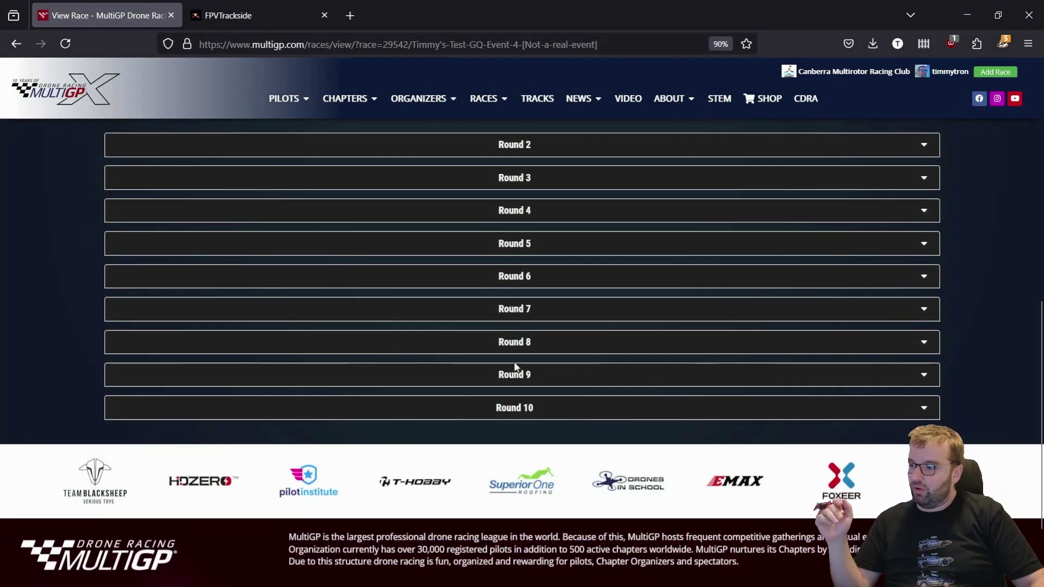
{"action": "left_click", "coordinate": [920, 378]}
{"action": "scroll", "coordinate": [895, 348], "scroll_direction": "up", "scroll_amount": 2}
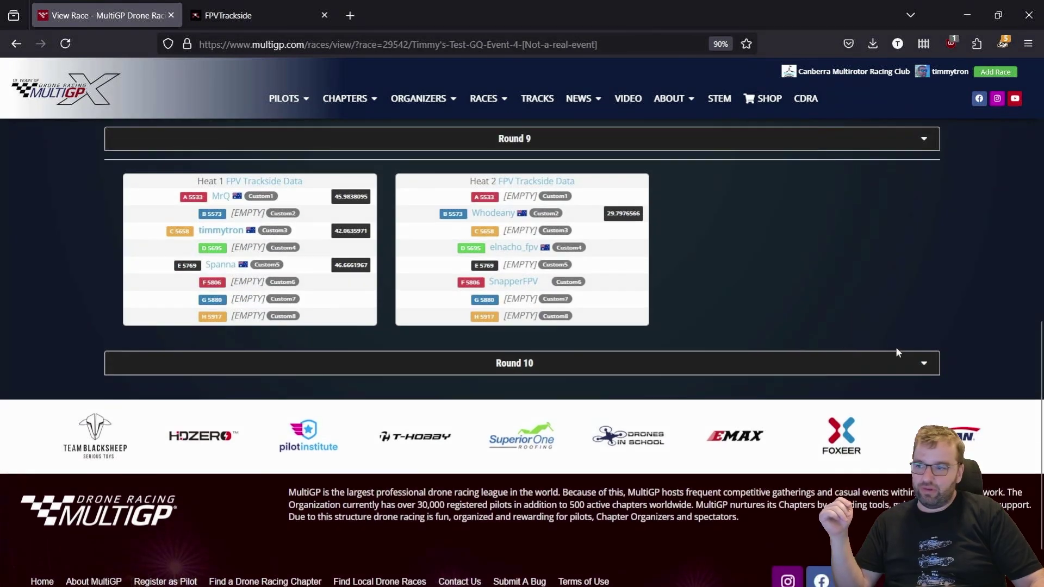
{"action": "left_click", "coordinate": [924, 364]}
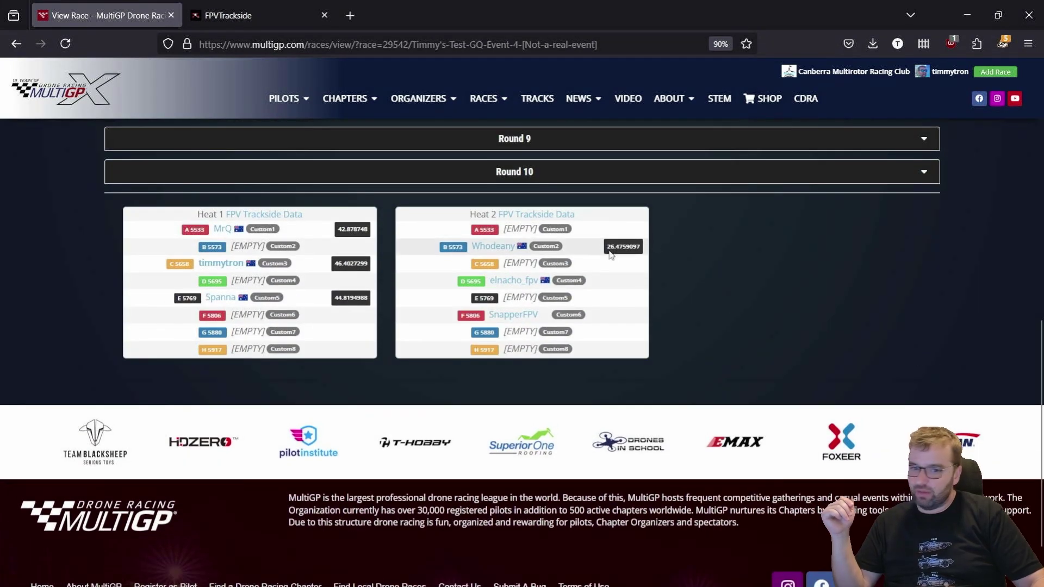
{"action": "scroll", "coordinate": [585, 253], "scroll_direction": "up", "scroll_amount": 3}
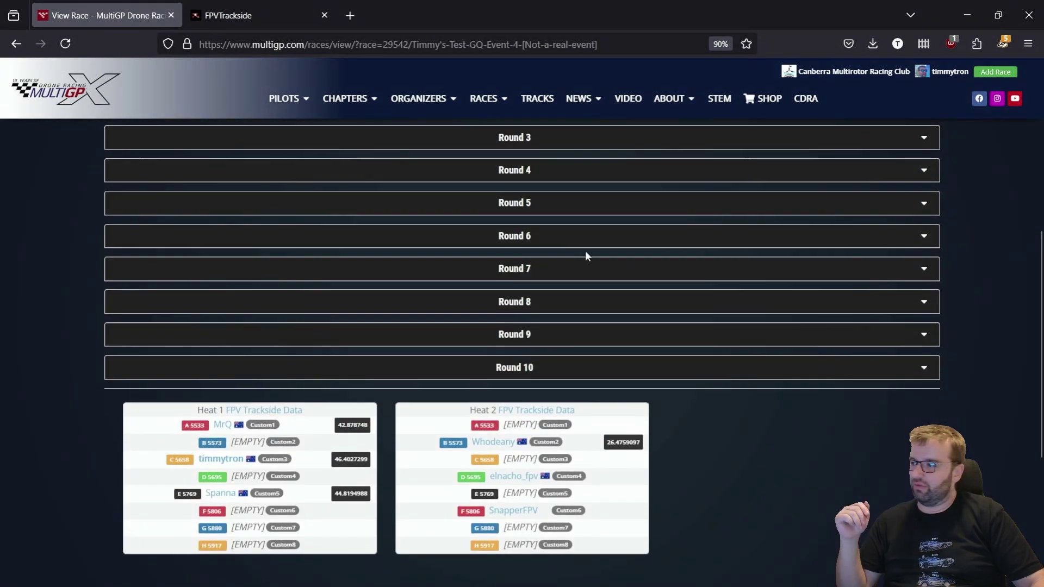
{"action": "left_click", "coordinate": [267, 15]}
{"action": "left_click", "coordinate": [65, 43]}
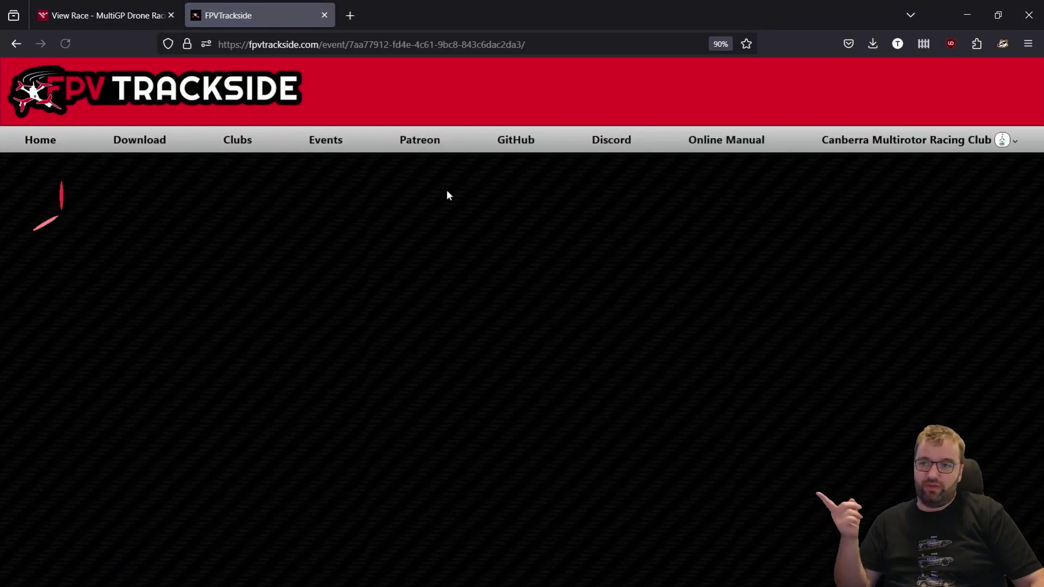
- Open the TimeTrial 10-1 race page and review MrQ 42.88, Spanna 44.82, timmytron 46.40 lap data
{"action": "scroll", "coordinate": [532, 364], "scroll_direction": "down", "scroll_amount": 5}
{"action": "scroll", "coordinate": [489, 375], "scroll_direction": "down", "scroll_amount": 5}
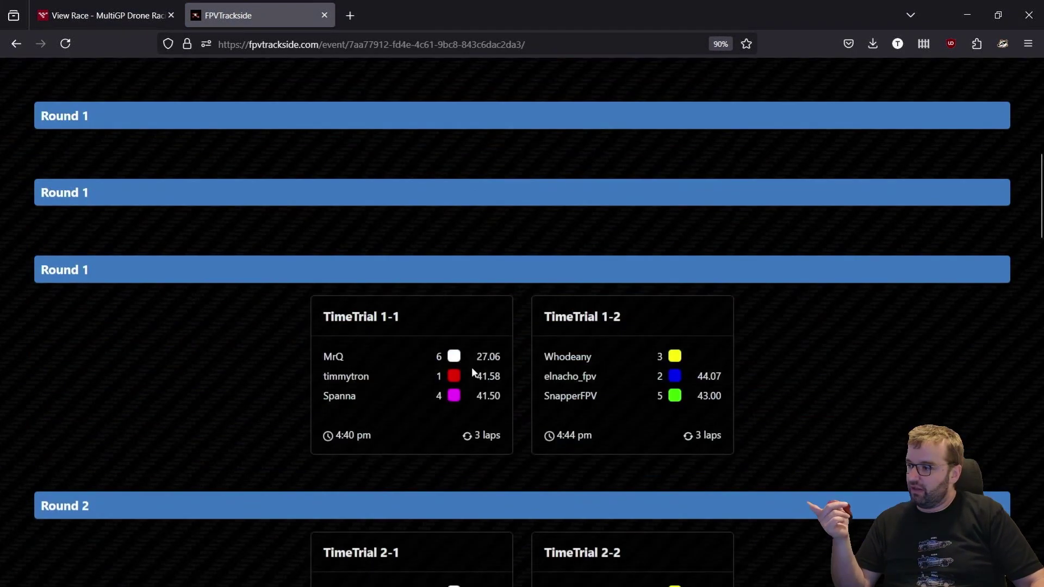
{"action": "scroll", "coordinate": [451, 356], "scroll_direction": "down", "scroll_amount": 4}
{"action": "scroll", "coordinate": [353, 304], "scroll_direction": "up", "scroll_amount": 5}
{"action": "scroll", "coordinate": [259, 357], "scroll_direction": "down", "scroll_amount": 9}
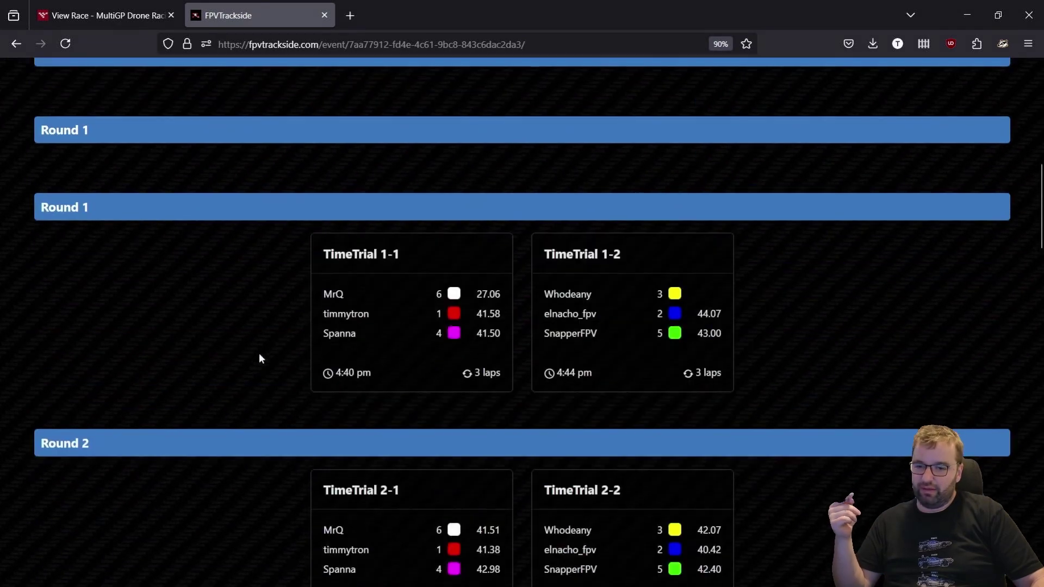
{"action": "scroll", "coordinate": [273, 346], "scroll_direction": "down", "scroll_amount": 18}
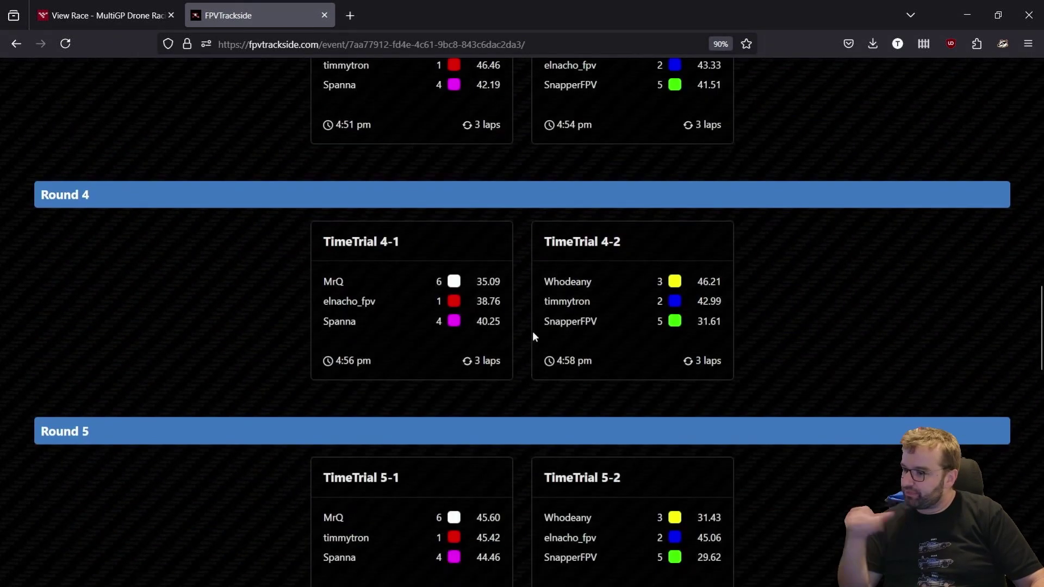
{"action": "scroll", "coordinate": [553, 296], "scroll_direction": "down", "scroll_amount": 10}
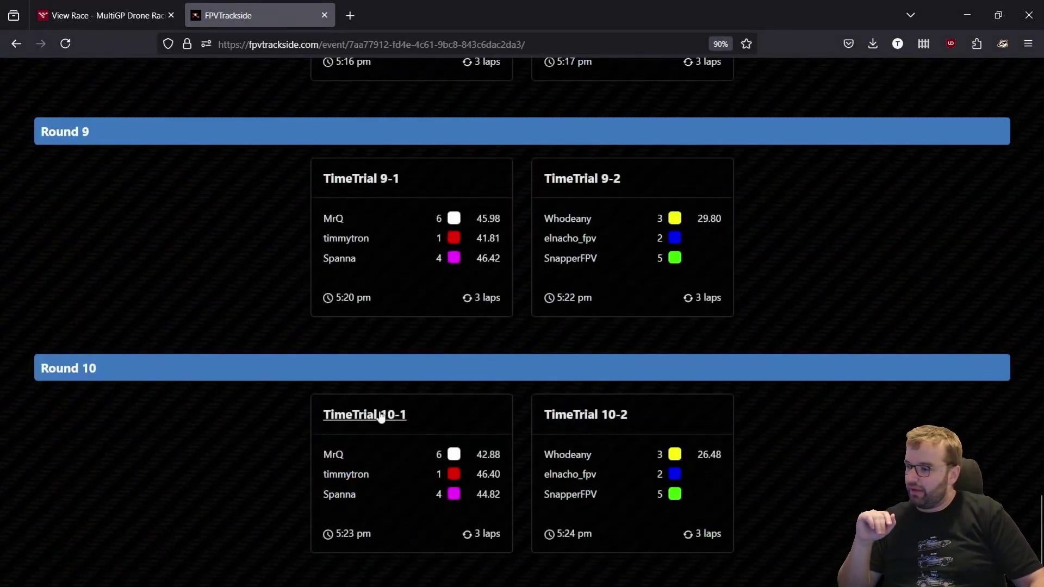
{"action": "left_click", "coordinate": [380, 415]}
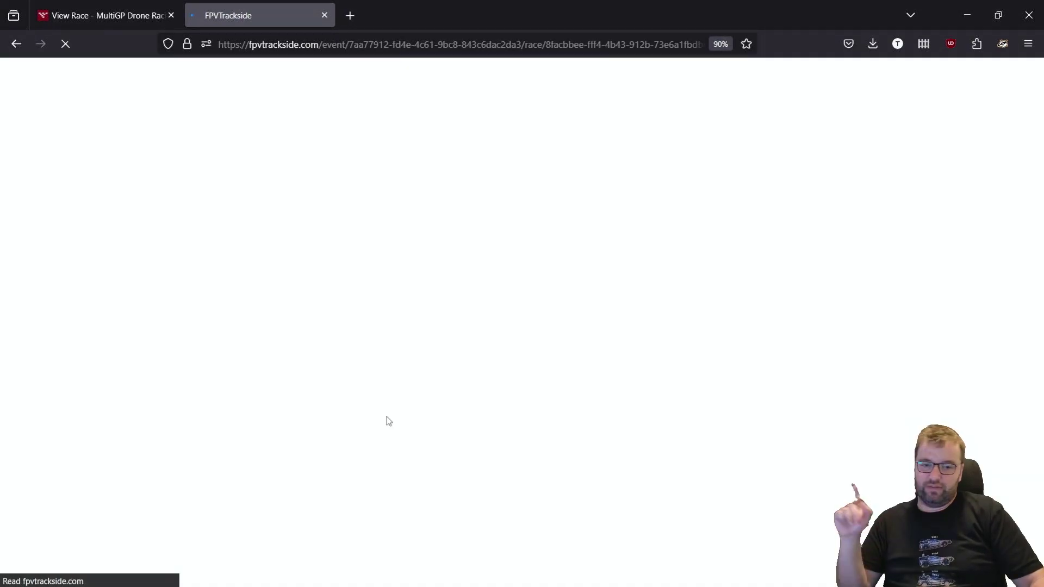
{"action": "scroll", "coordinate": [467, 386], "scroll_direction": "down", "scroll_amount": 10}
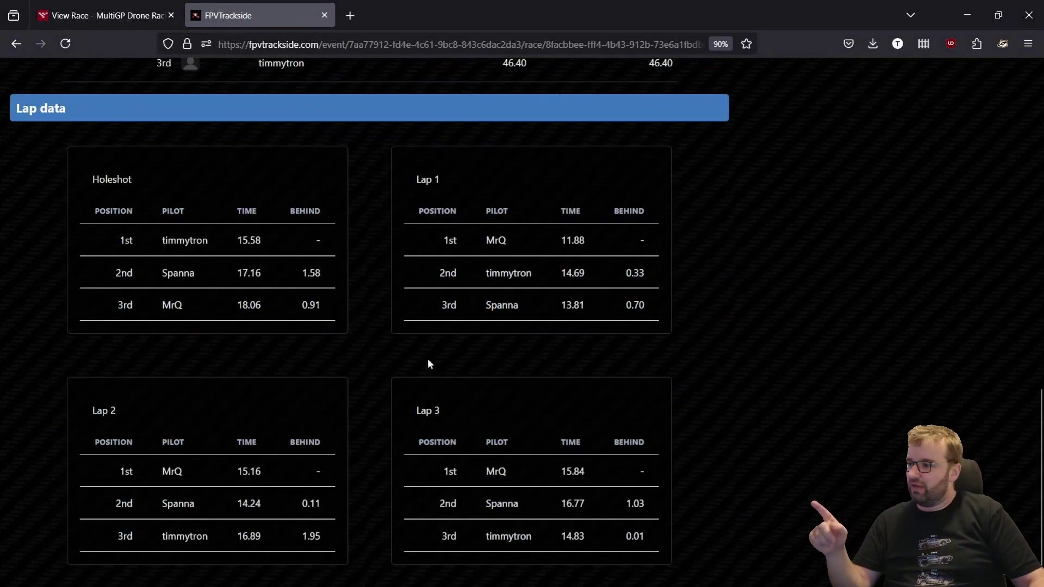
{"action": "left_click", "coordinate": [307, 273]}
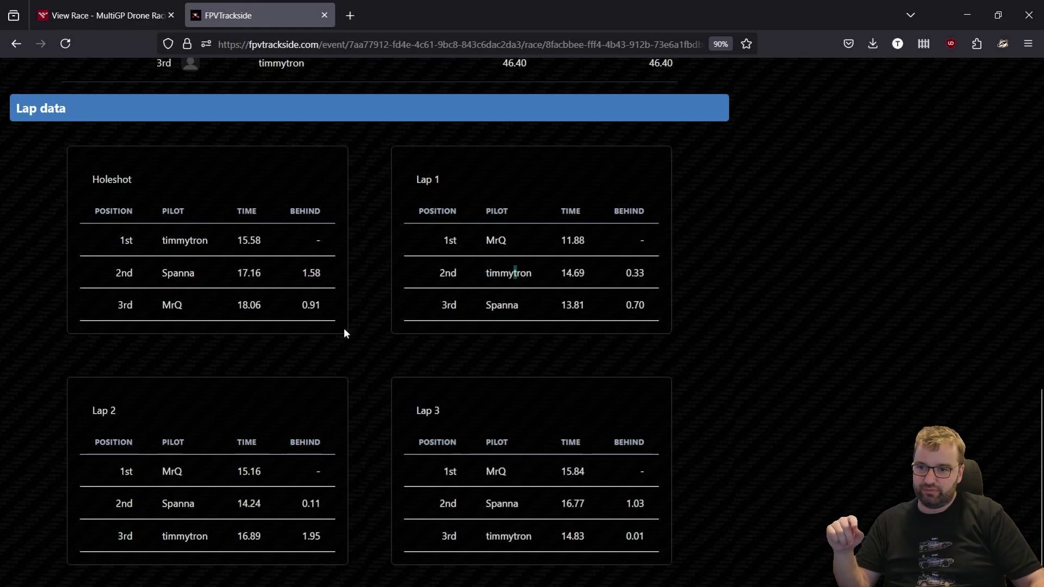
{"action": "scroll", "coordinate": [343, 328], "scroll_direction": "up", "scroll_amount": 5}
{"action": "scroll", "coordinate": [344, 328], "scroll_direction": "up", "scroll_amount": 5}
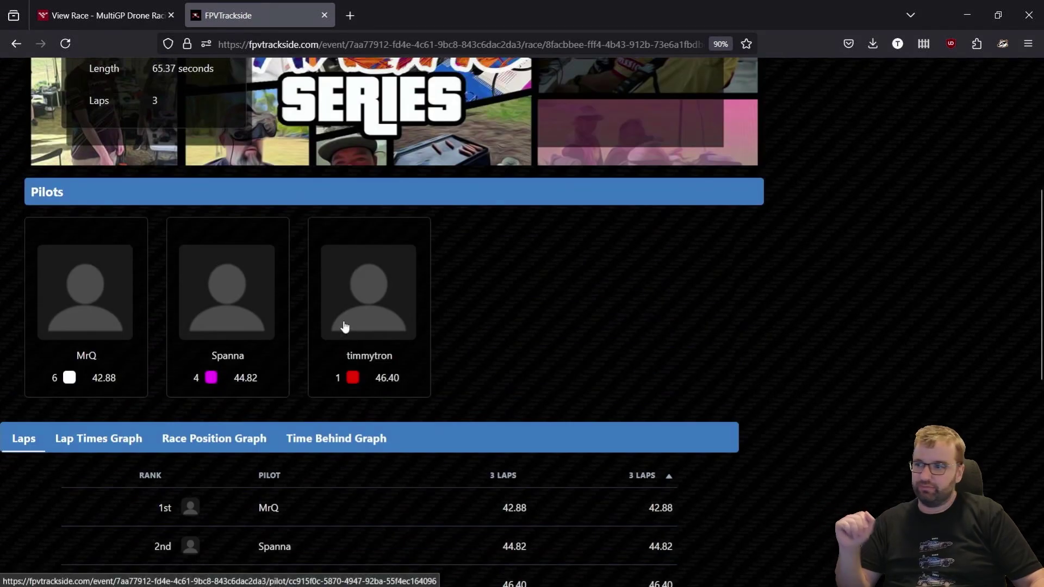
{"action": "scroll", "coordinate": [344, 328], "scroll_direction": "up", "scroll_amount": 3}
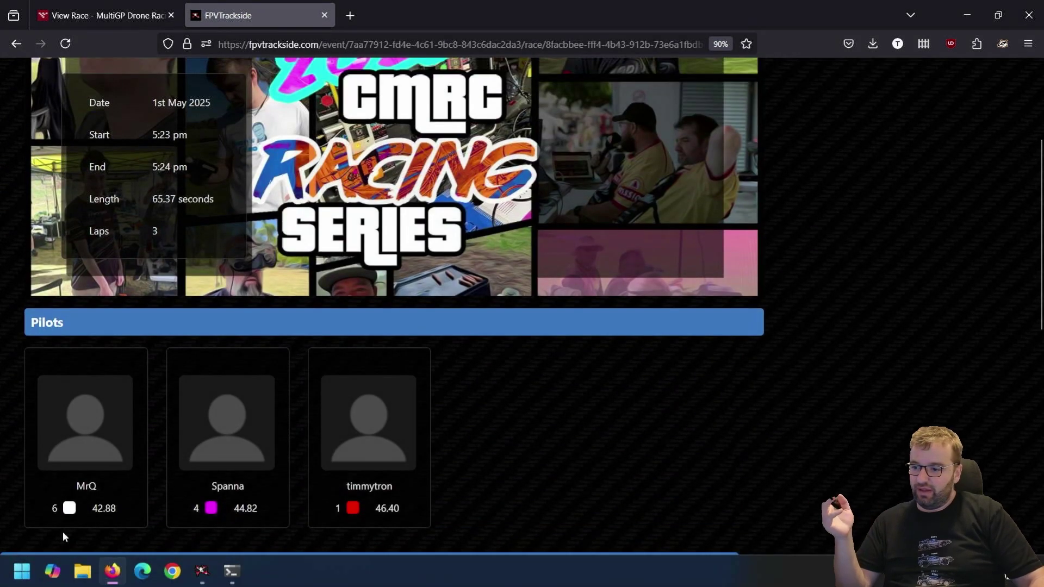